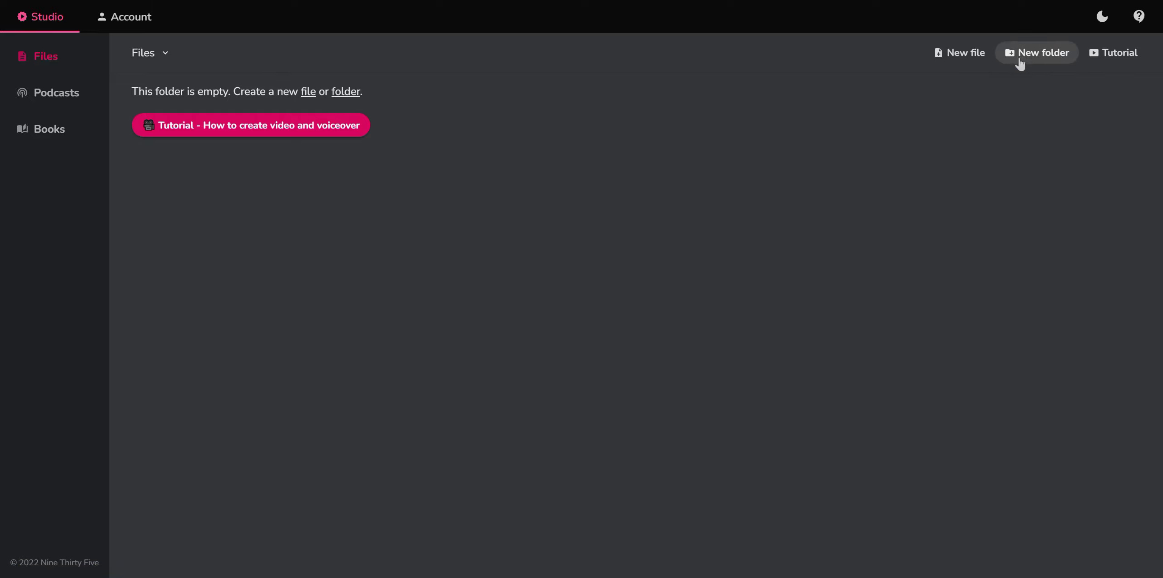
Create a new Video-type file named 'Trial' and open it in the editor
click(968, 53)
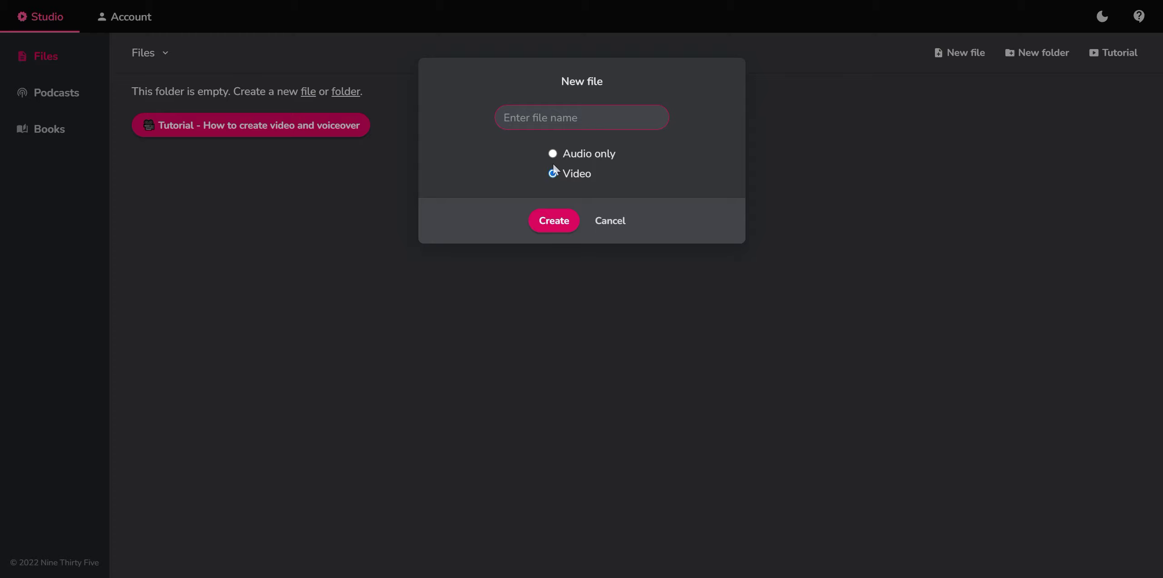
text(Trial)
click(561, 219)
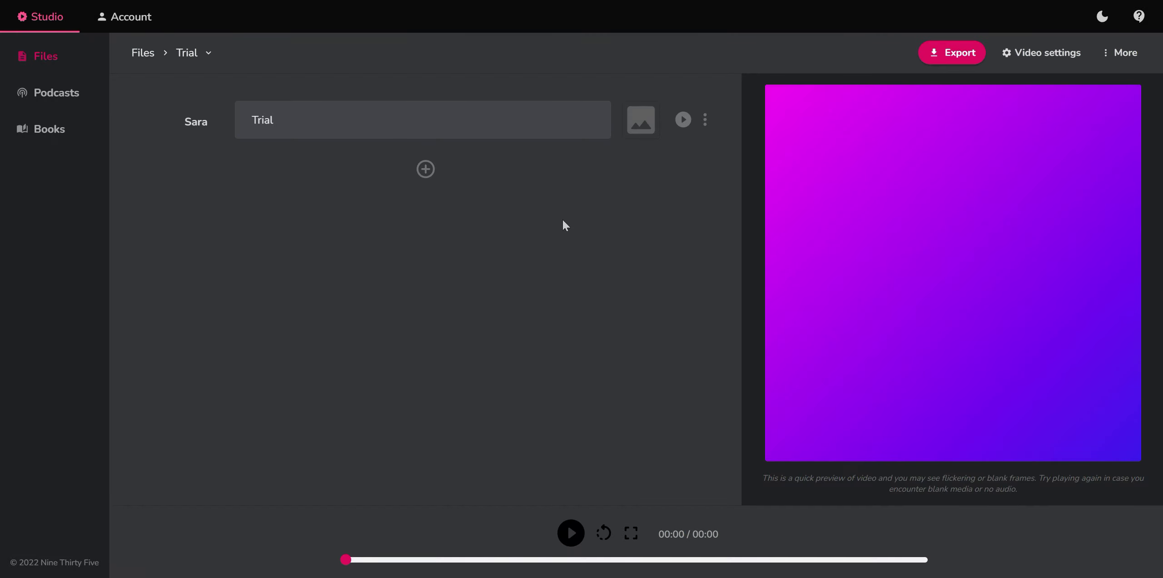
Keep the US English voice Sara after previewing Clara, applying it to all scenes
click(202, 122)
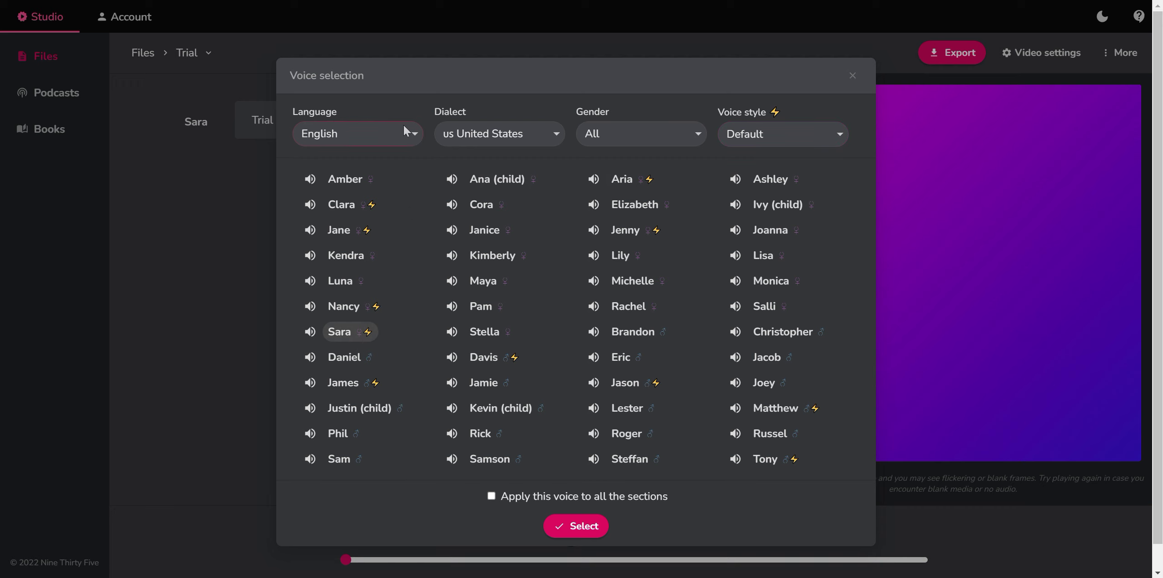
click(415, 137)
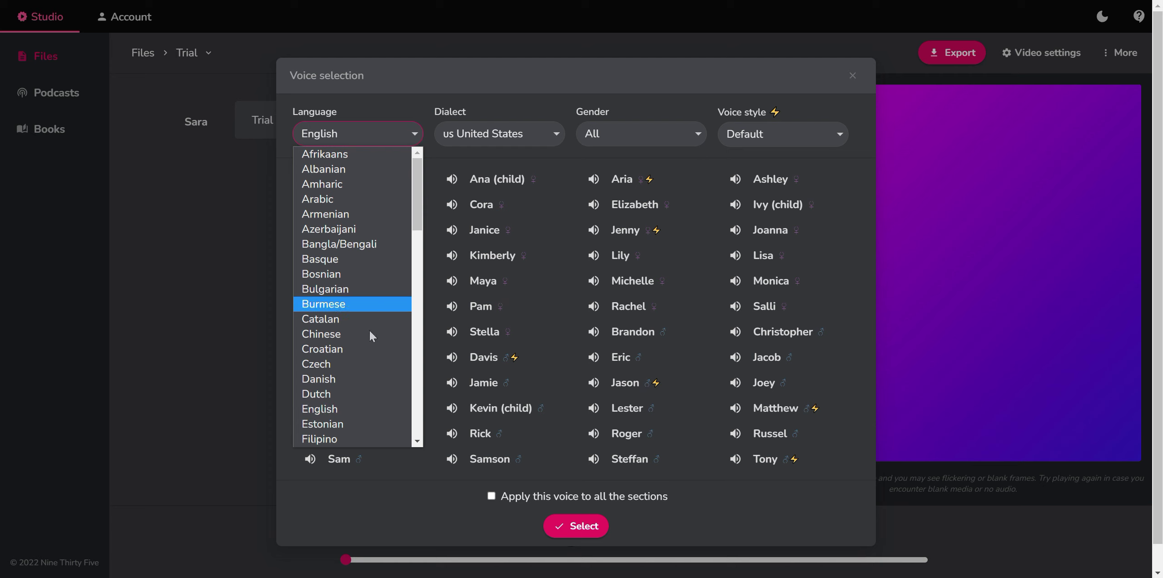
scroll(369, 329, down, 15)
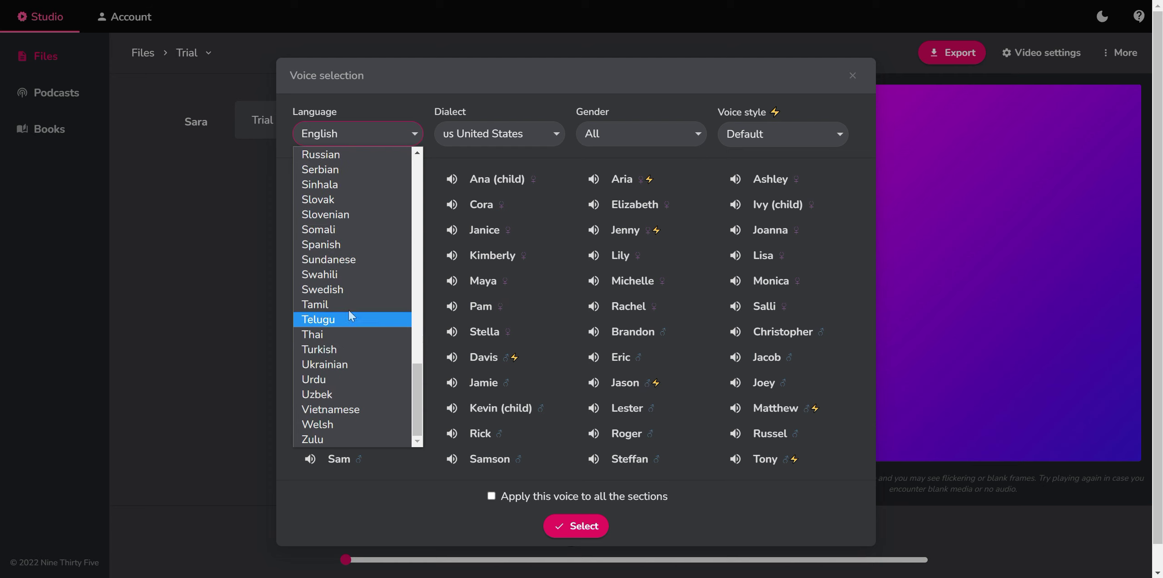
scroll(363, 246, up, 15)
scroll(359, 272, down, 5)
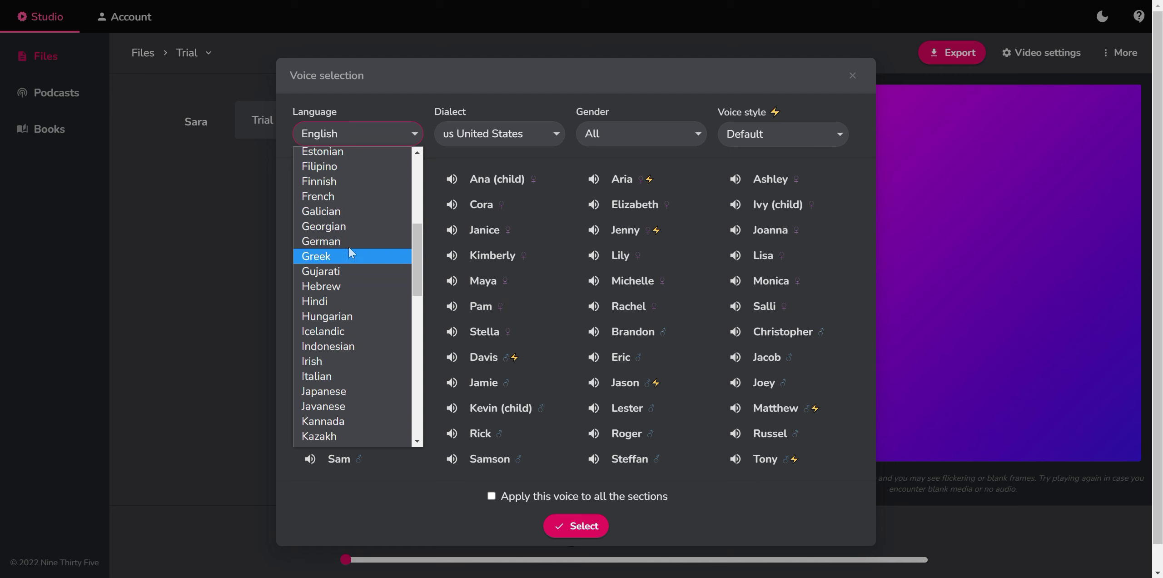
scroll(346, 204, up, 3)
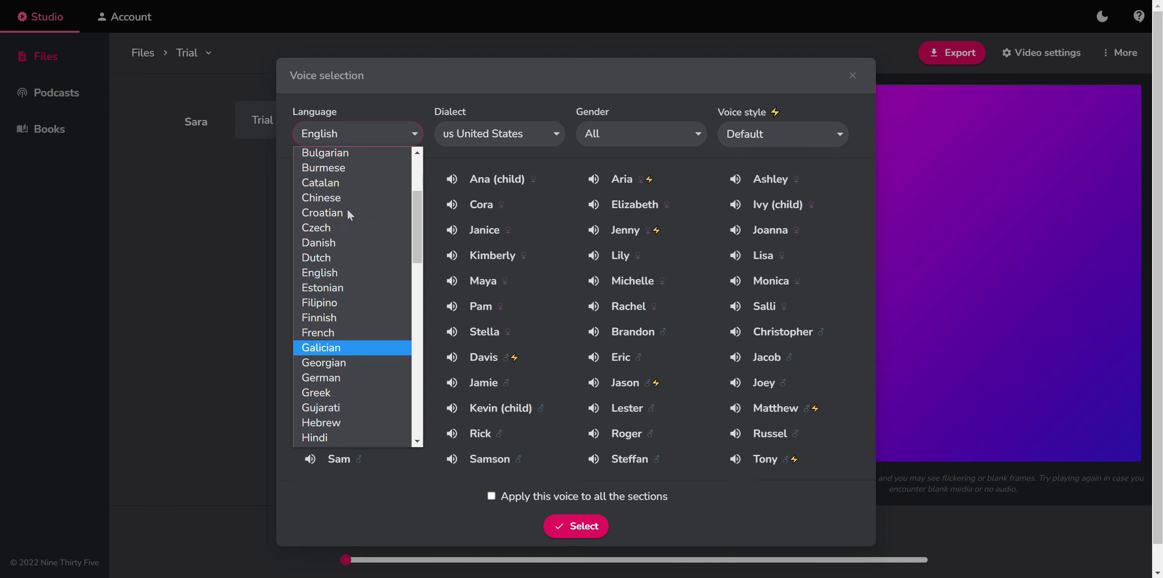
click(344, 273)
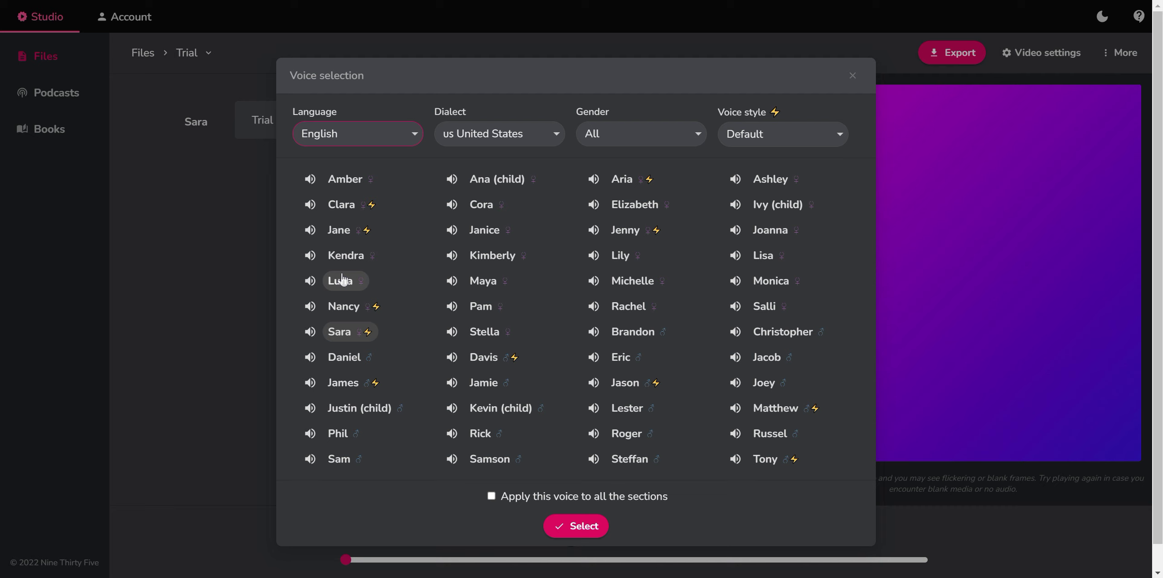
click(311, 204)
click(492, 495)
click(574, 526)
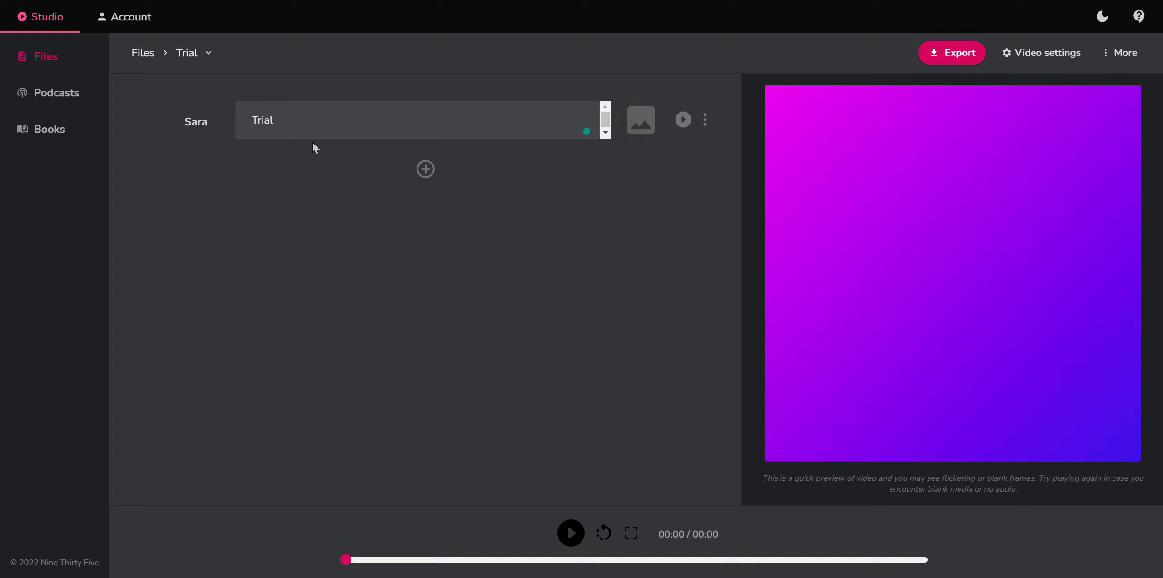
Replace the scene text 'Trial' with 'Welcome to bestsoftwarefor.com'
key(shift+Left)
key(shift+Left)
key(shift+Left)
key(shift+Left)
key(shift+Left)
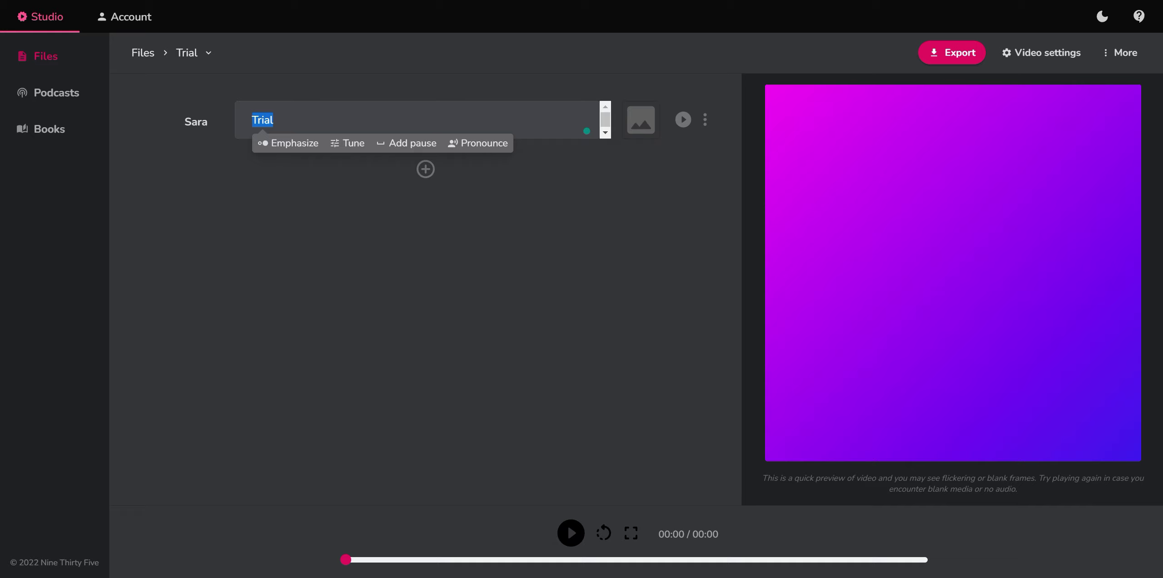
text(Welcome to)
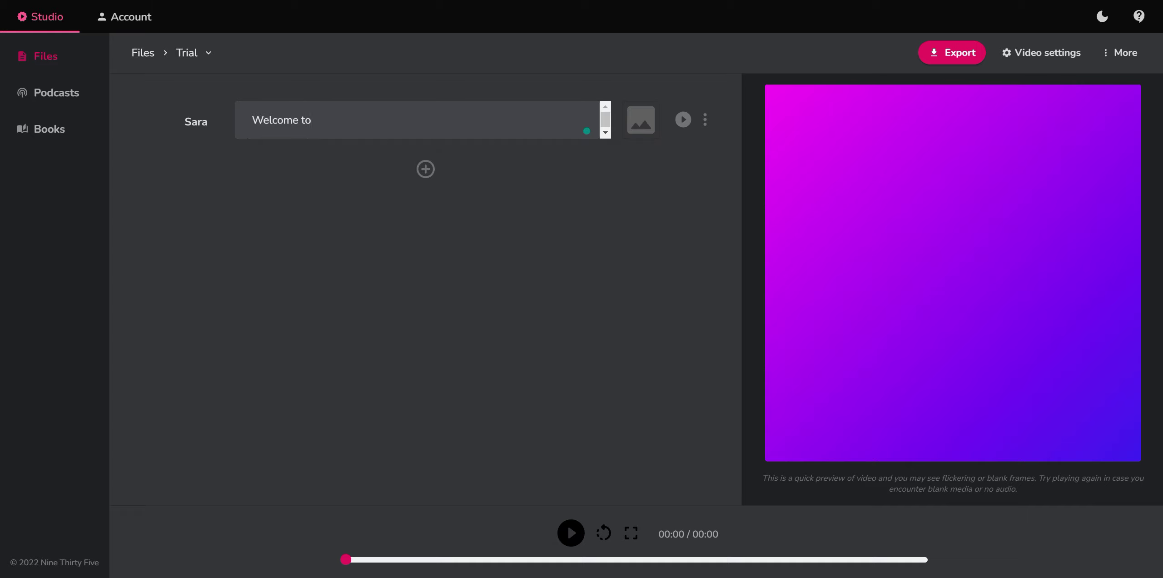
text( bestsoftwr)
key(BackSpace)
text(arefor.com)
Browse the first scene's media library: AI Art, My library, then the Stock library
click(646, 130)
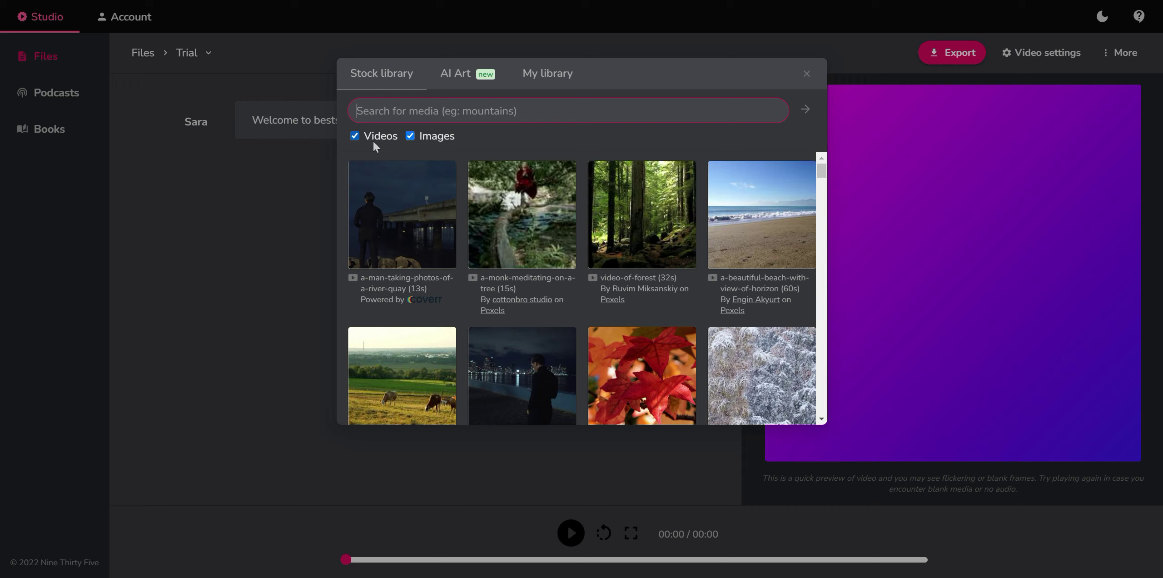
click(455, 75)
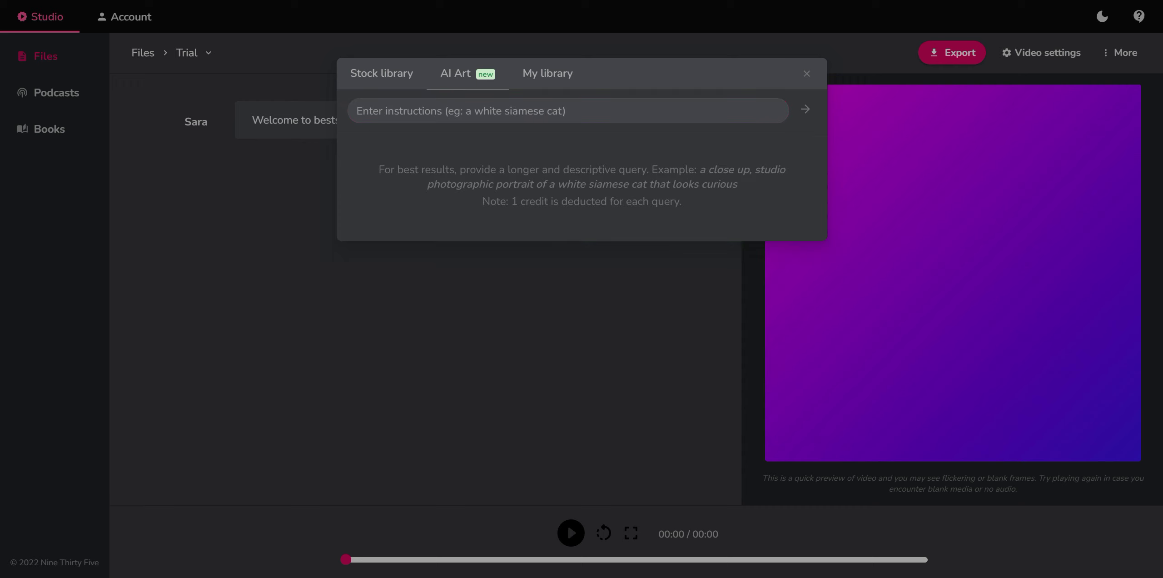
click(536, 82)
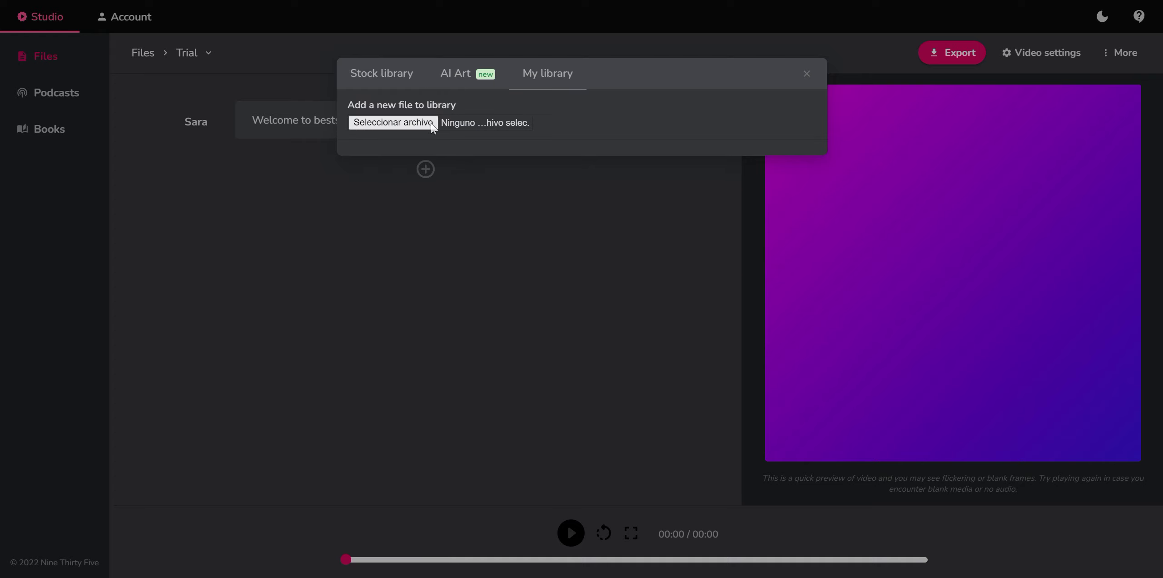
click(384, 84)
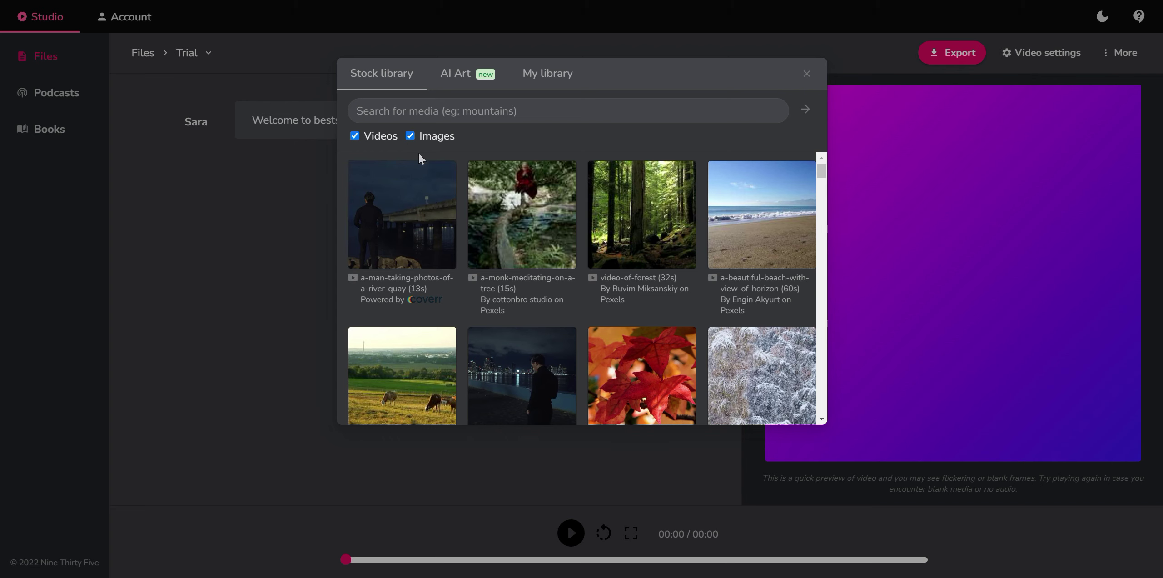
scroll(507, 243, down, 2)
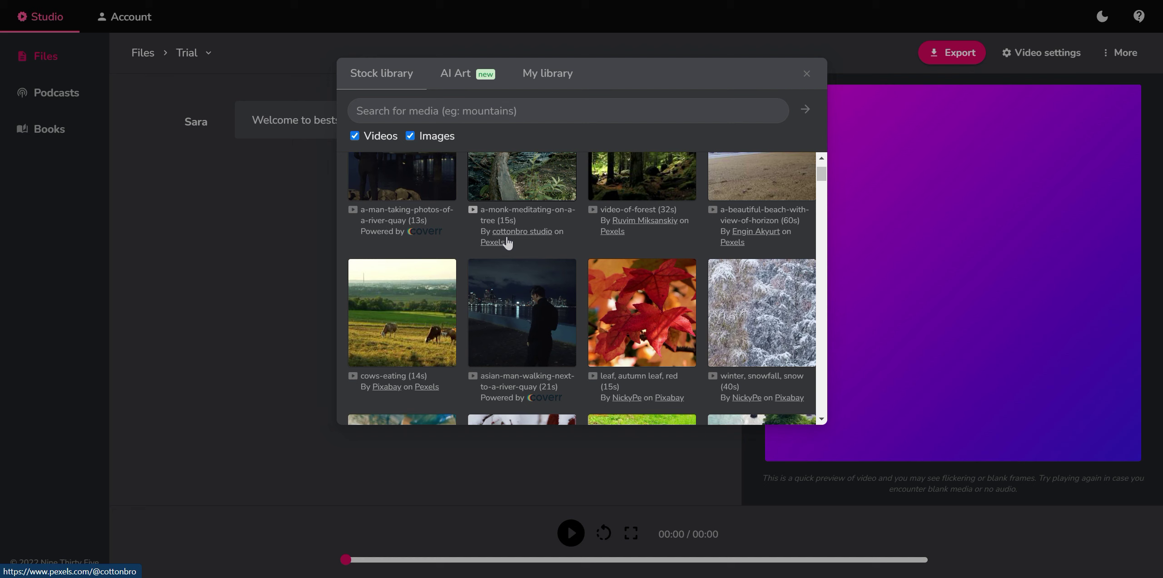
scroll(508, 243, down, 2)
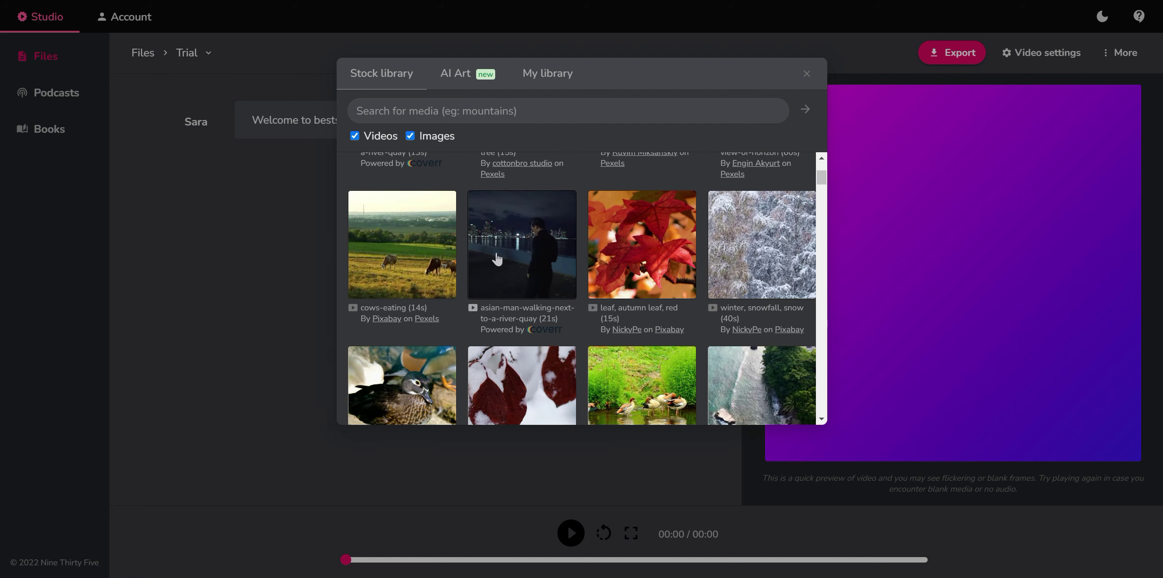
scroll(459, 217, up, 4)
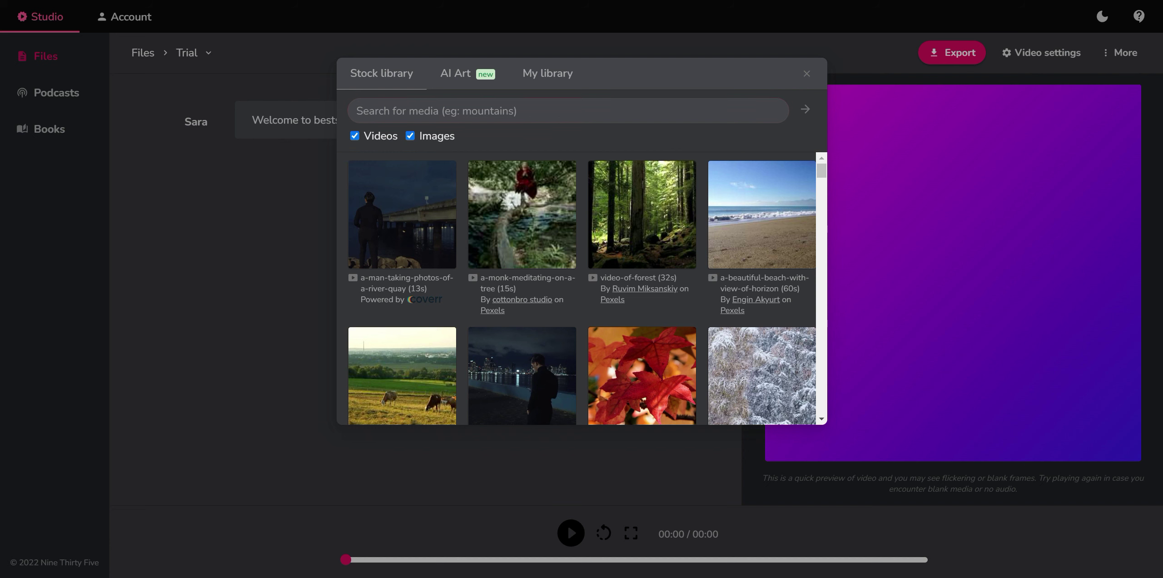
scroll(516, 235, down, 5)
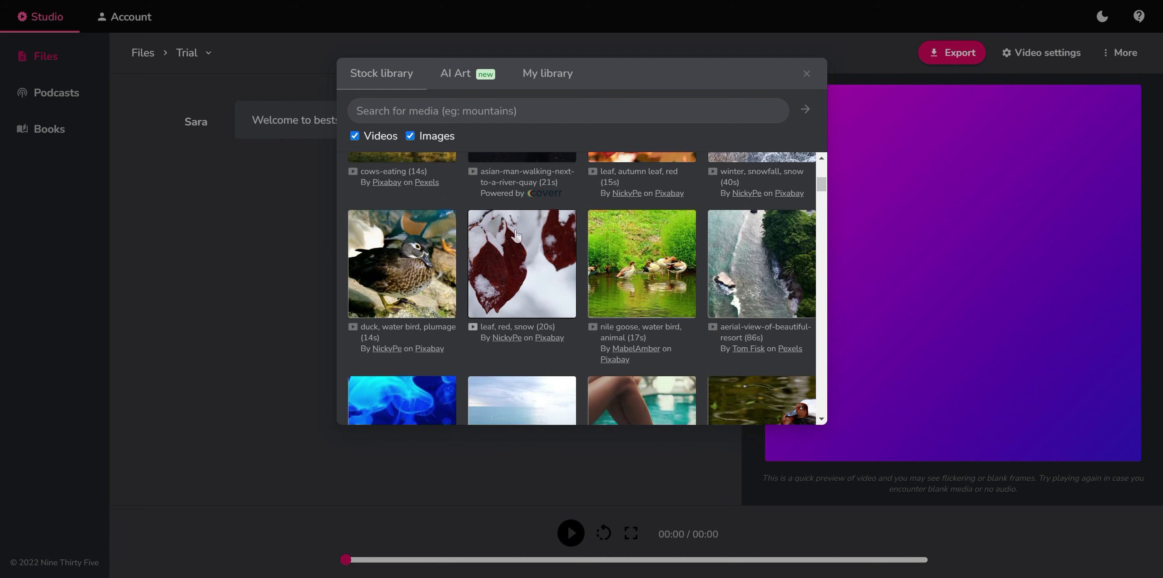
scroll(504, 210, up, 5)
Search stock media for 'welcome' and pick the neon Starting Soon clip
click(401, 114)
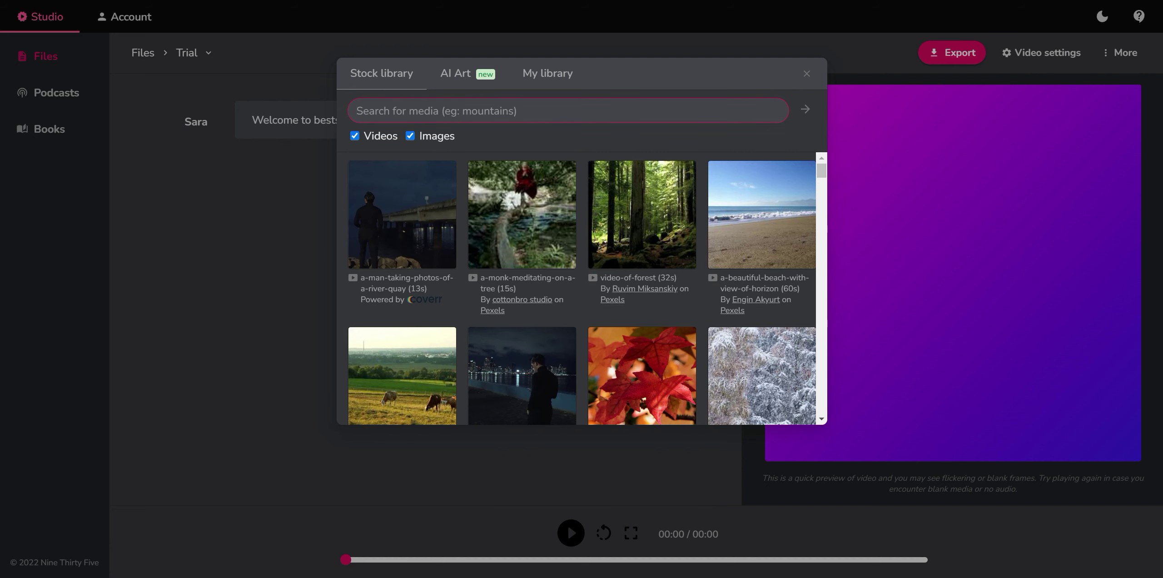
text(welcome)
key(Return)
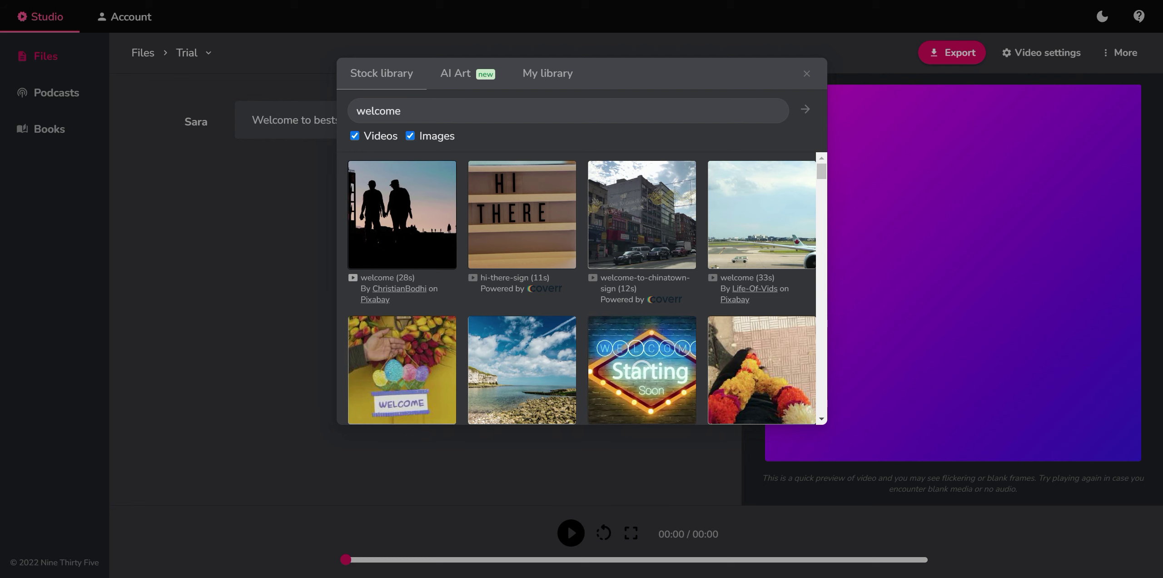
click(304, 261)
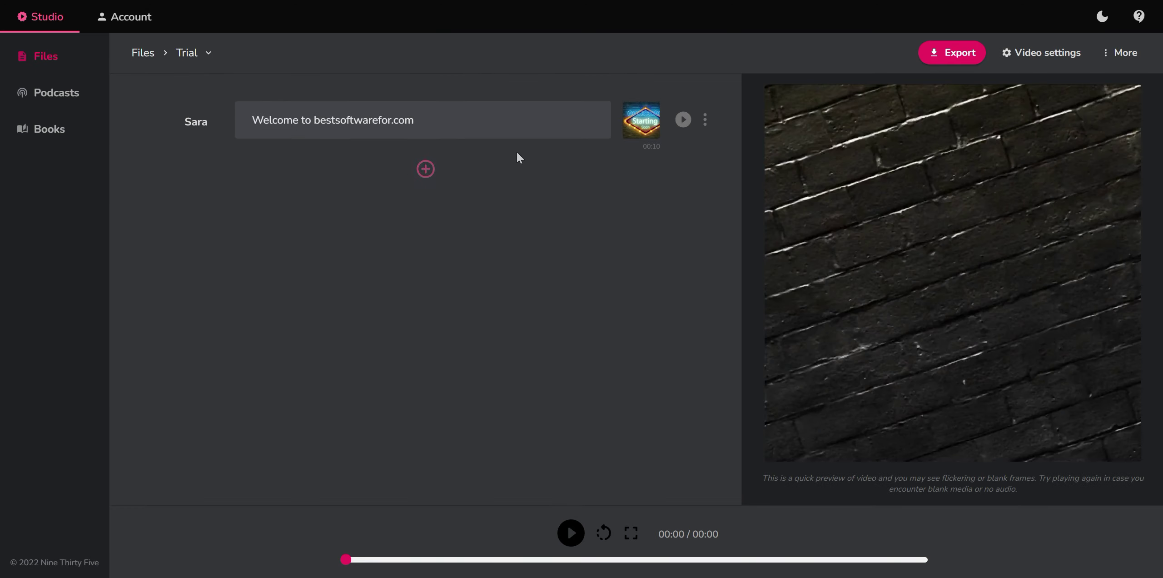
Add a second scene 'this is the best place to find software' with the 10s 'software' stock clip
click(425, 169)
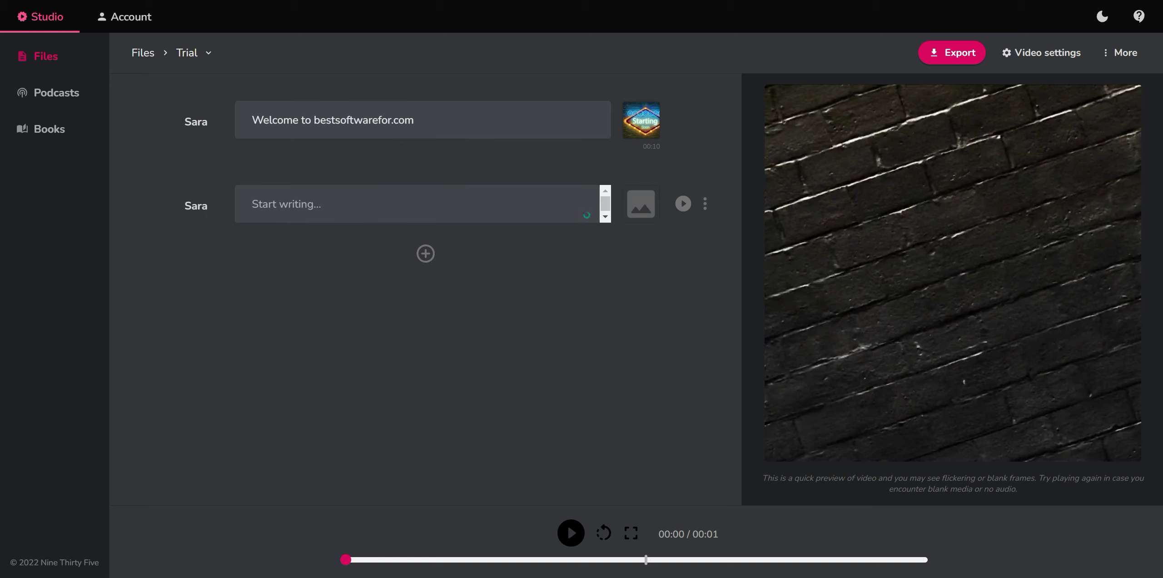
text(this is the best place )
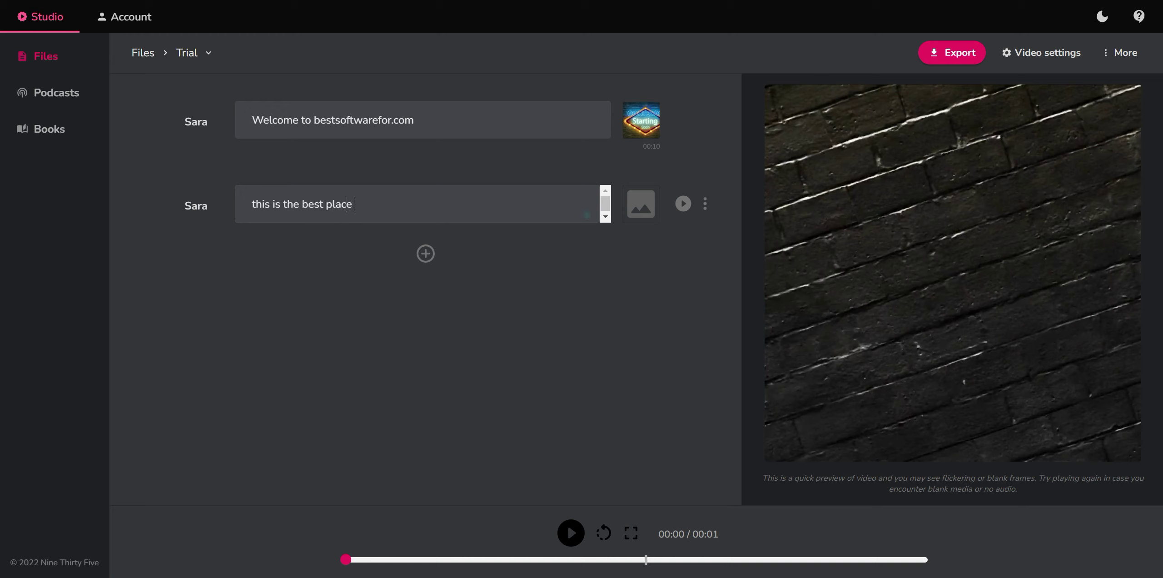
text(to find software)
click(638, 213)
text(software)
key(Return)
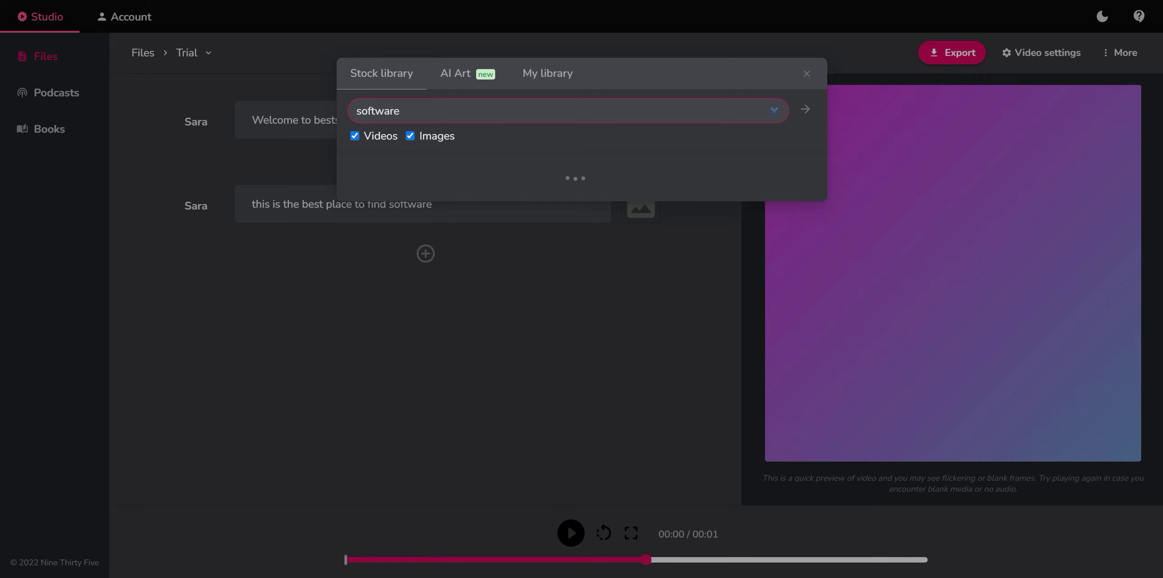
scroll(563, 211, down, 4)
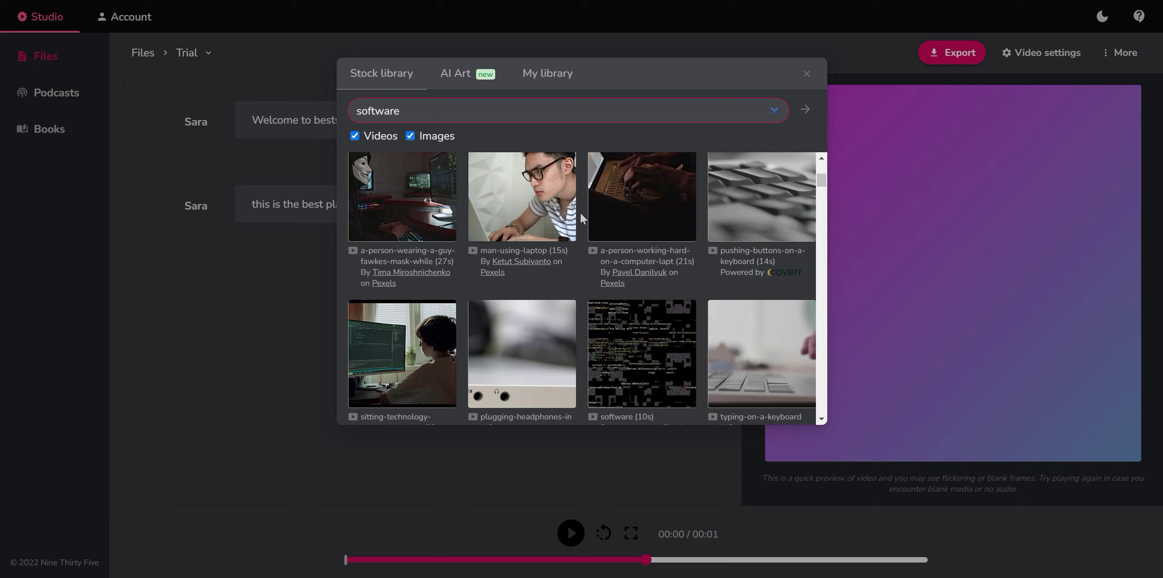
scroll(568, 227, down, 3)
scroll(561, 245, down, 3)
scroll(733, 293, up, 5)
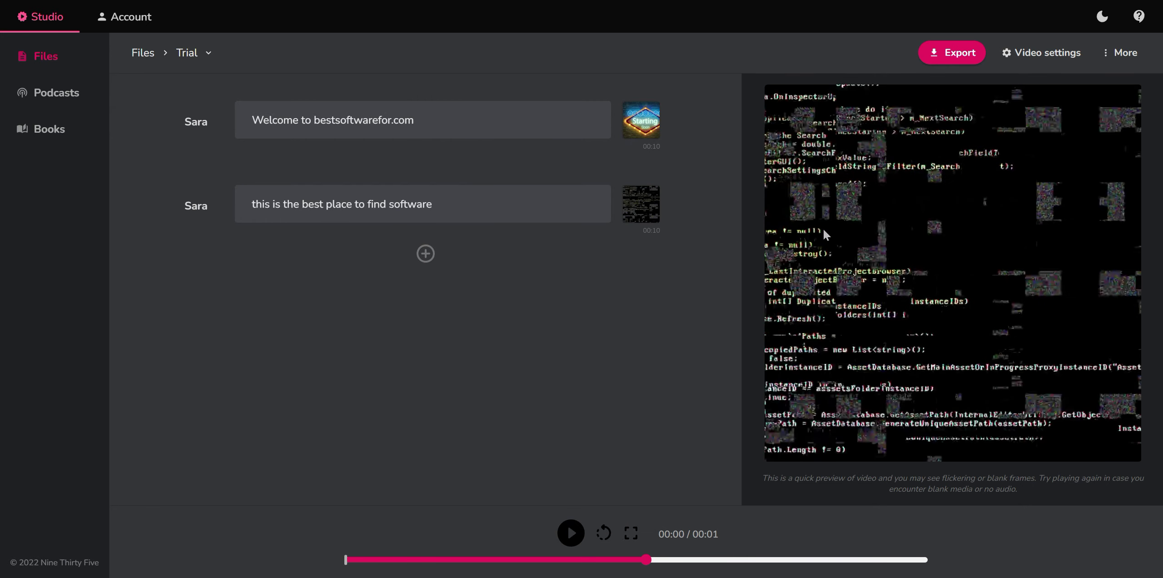
Keep the video size Square and turn on Subtitle background, then save the settings
click(1028, 54)
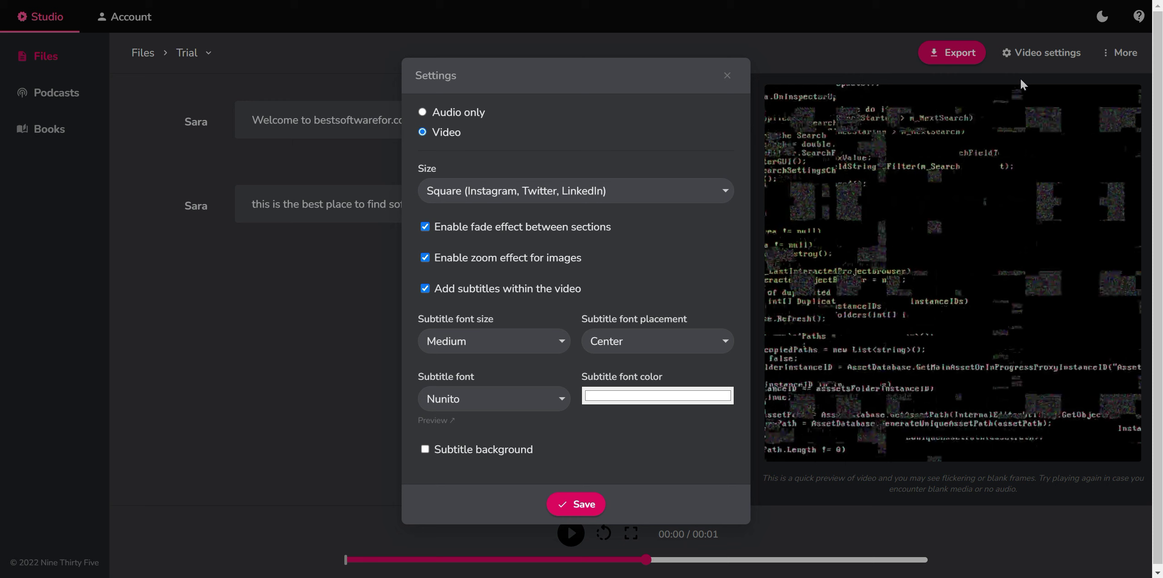
click(611, 194)
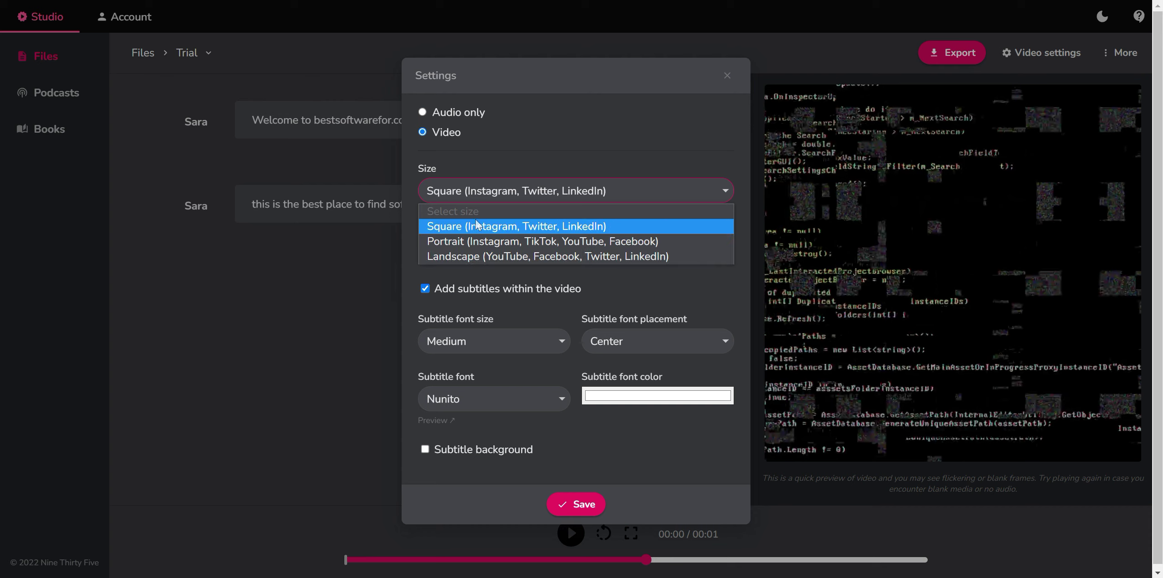
click(486, 162)
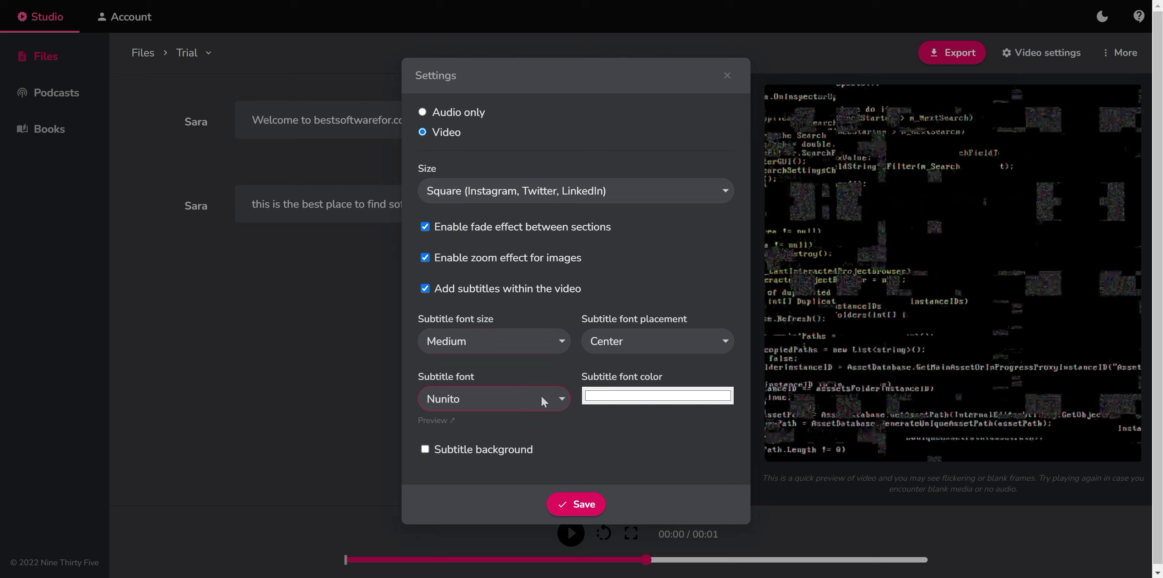
click(425, 450)
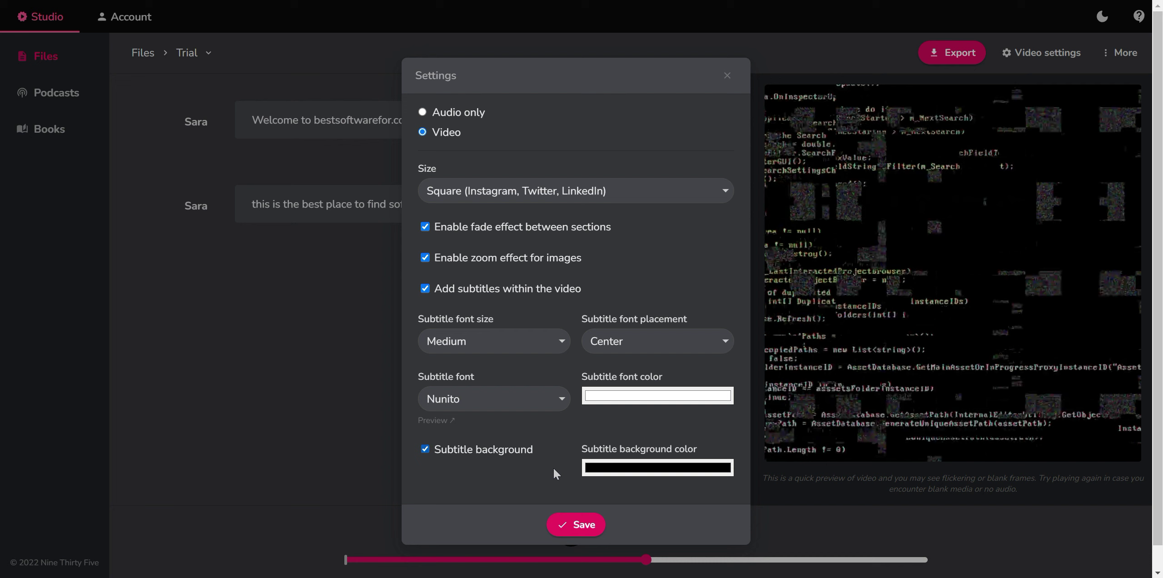
click(576, 525)
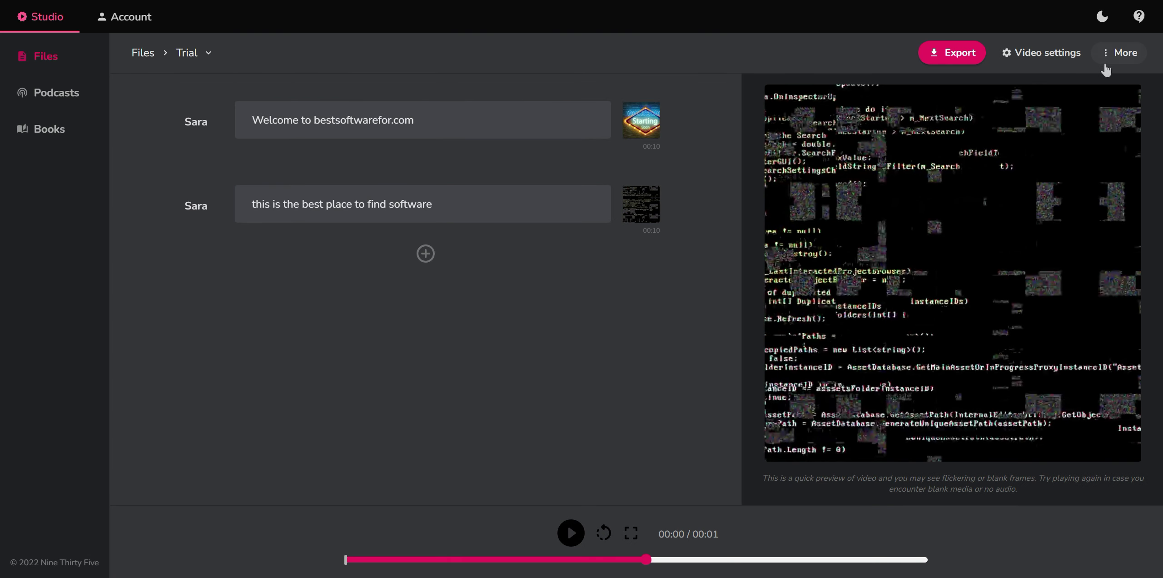
Preview and pick 'The Big Picture' from stock music as background music at 30% volume
click(1104, 64)
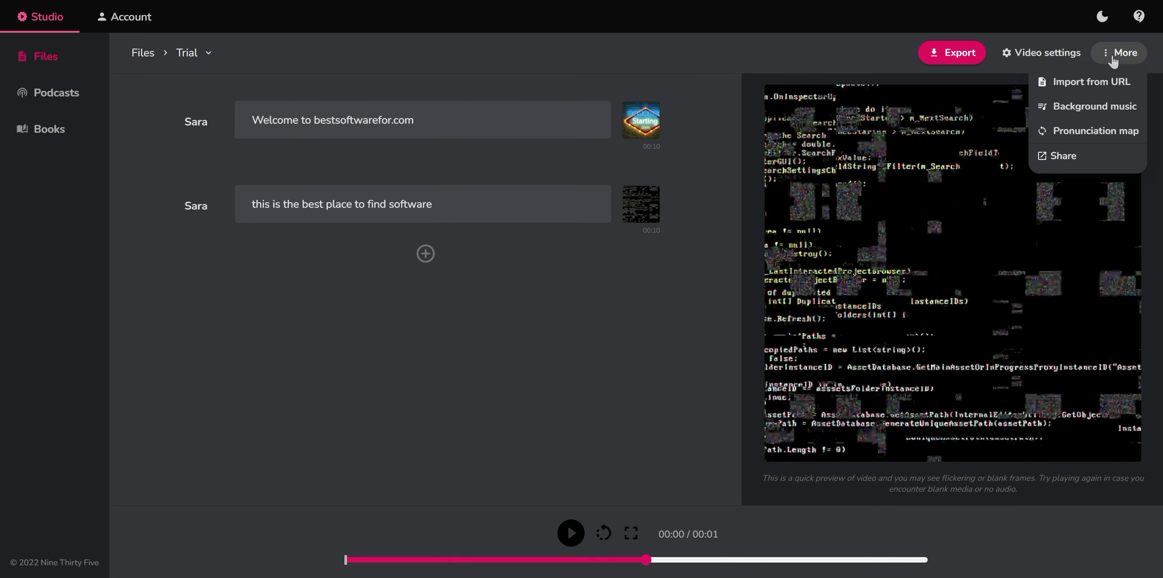
click(1089, 114)
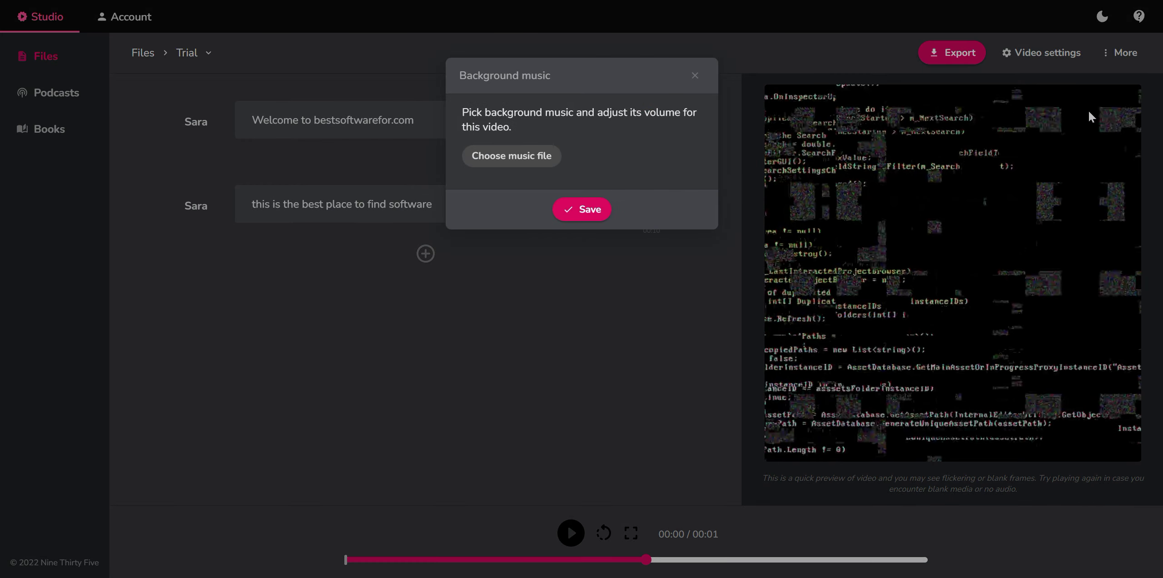
click(528, 159)
scroll(494, 178, down, 5)
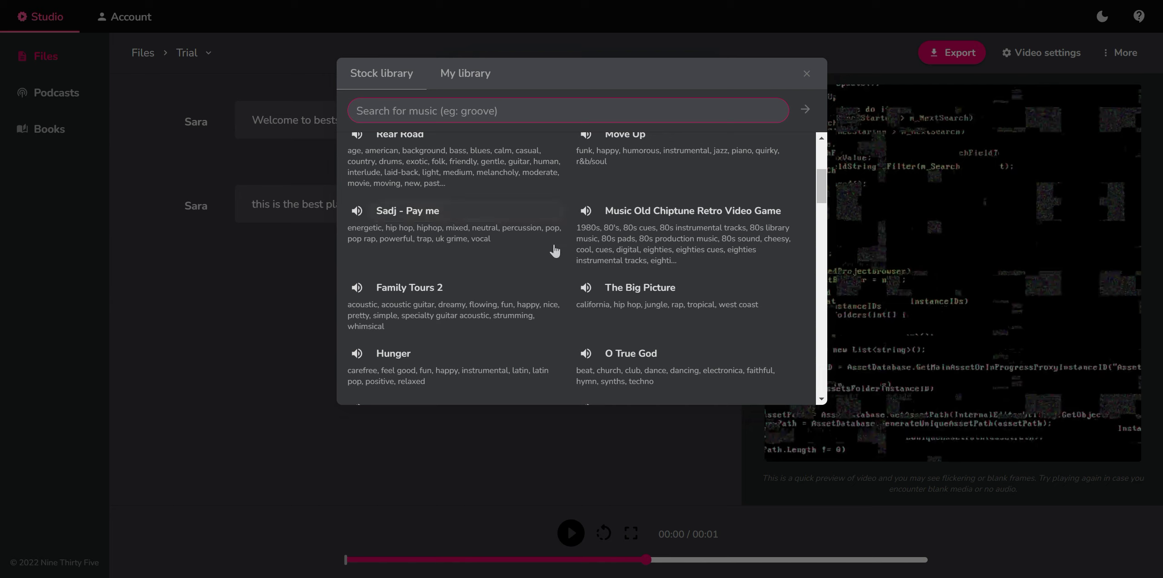
click(585, 291)
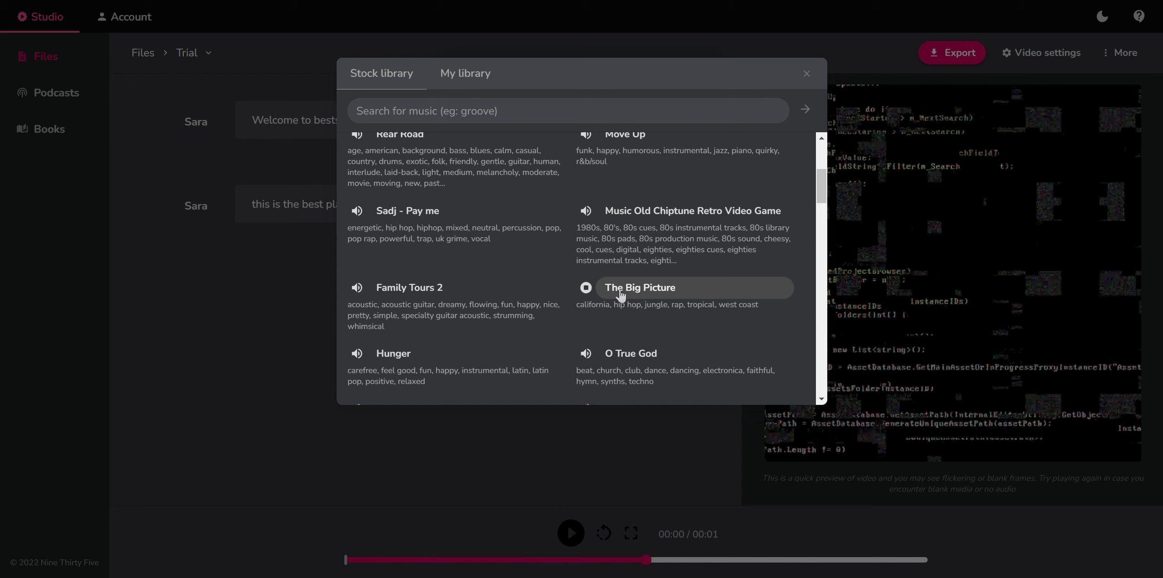
click(587, 289)
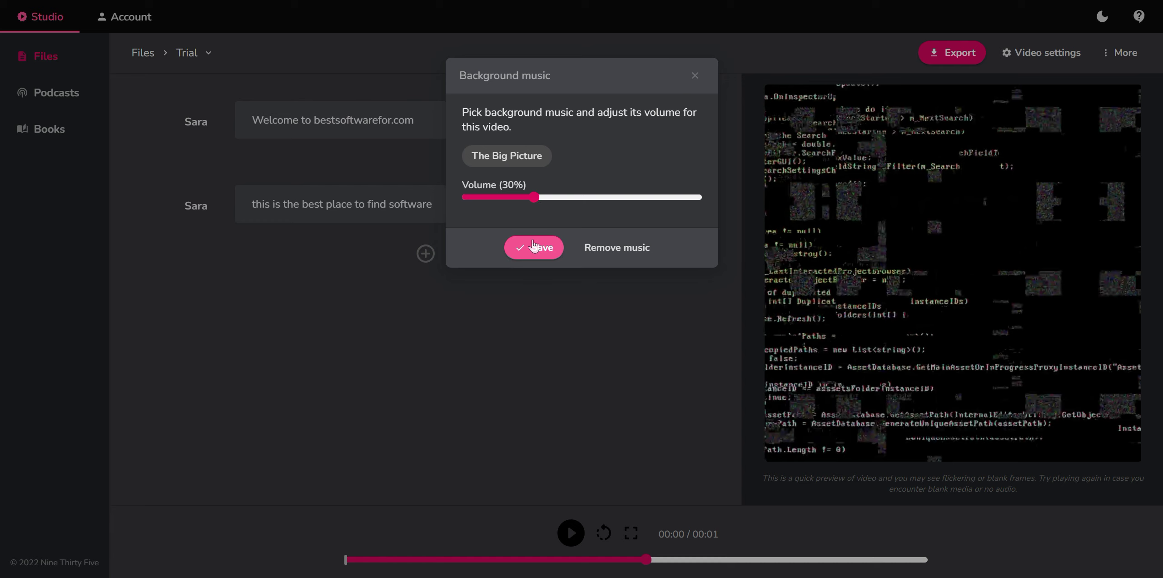
click(536, 248)
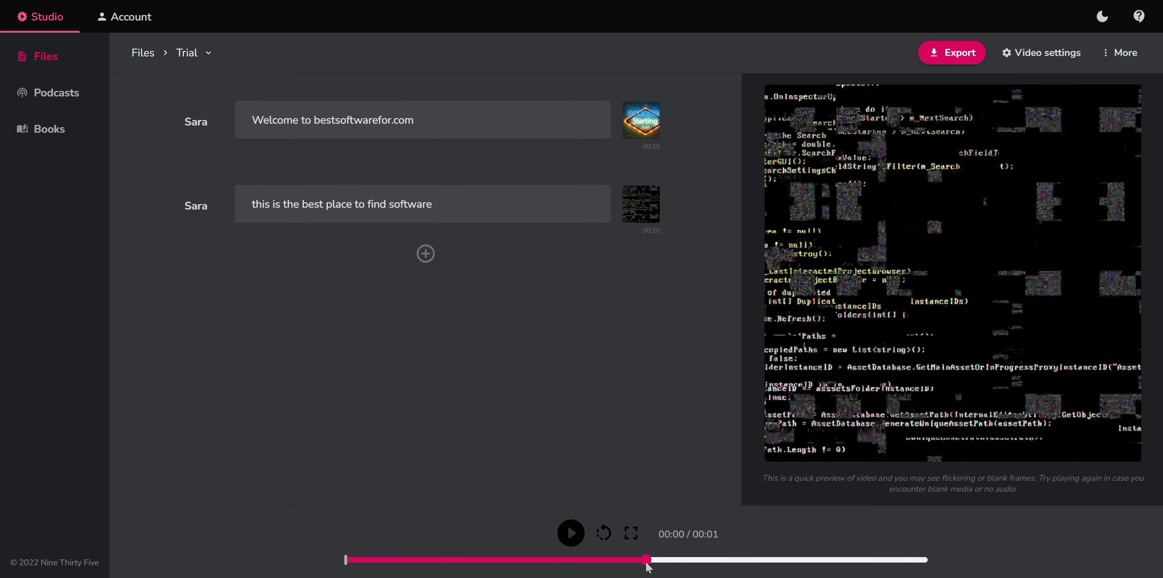
drag(646, 560, 338, 543)
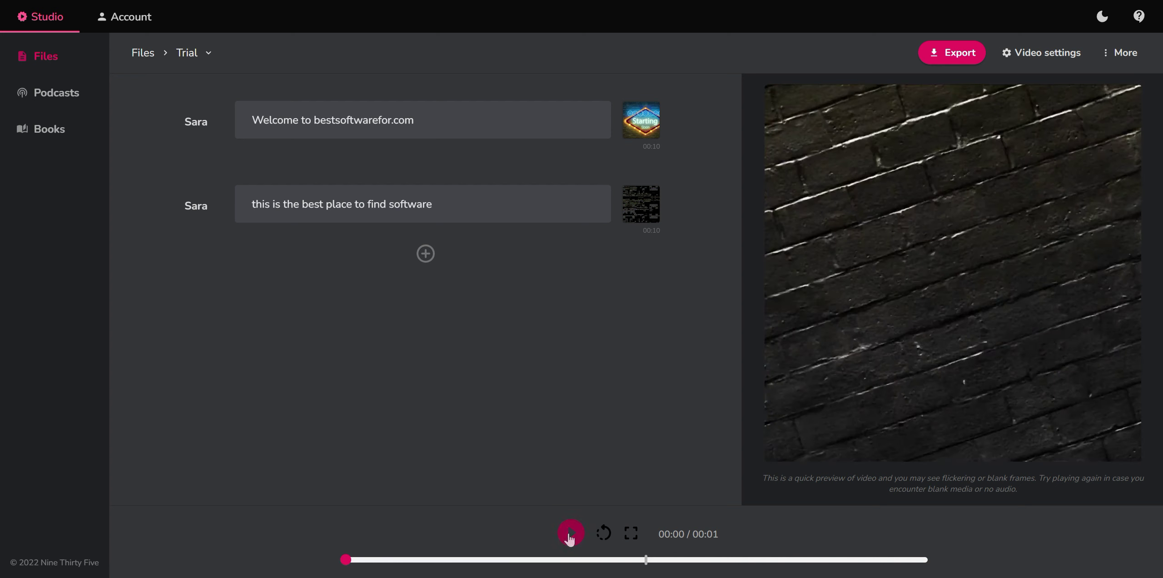
mouse_move(249, 222)
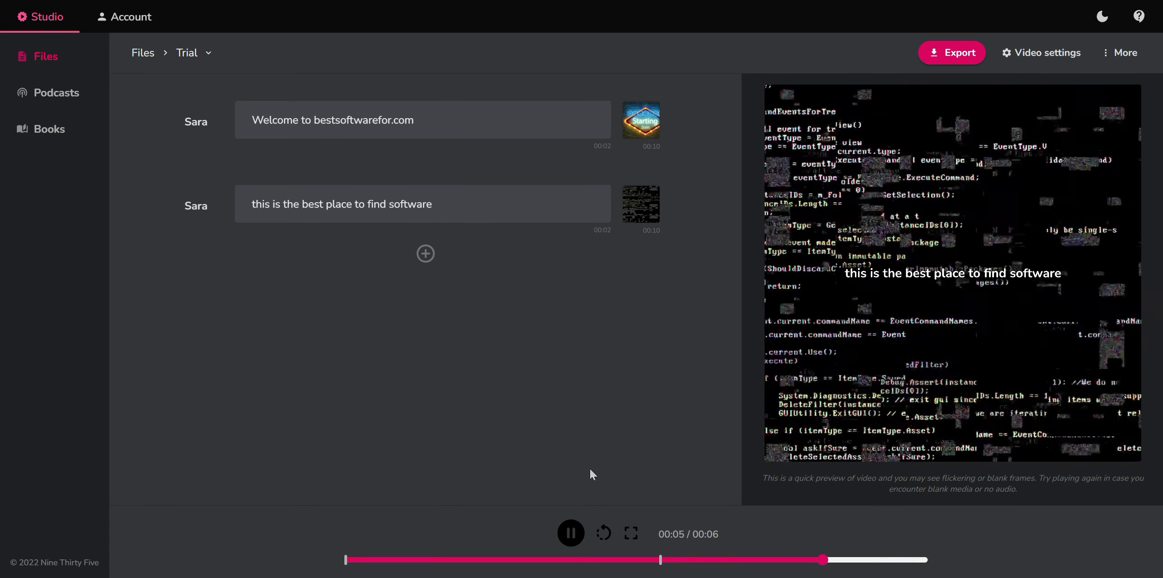
click(571, 532)
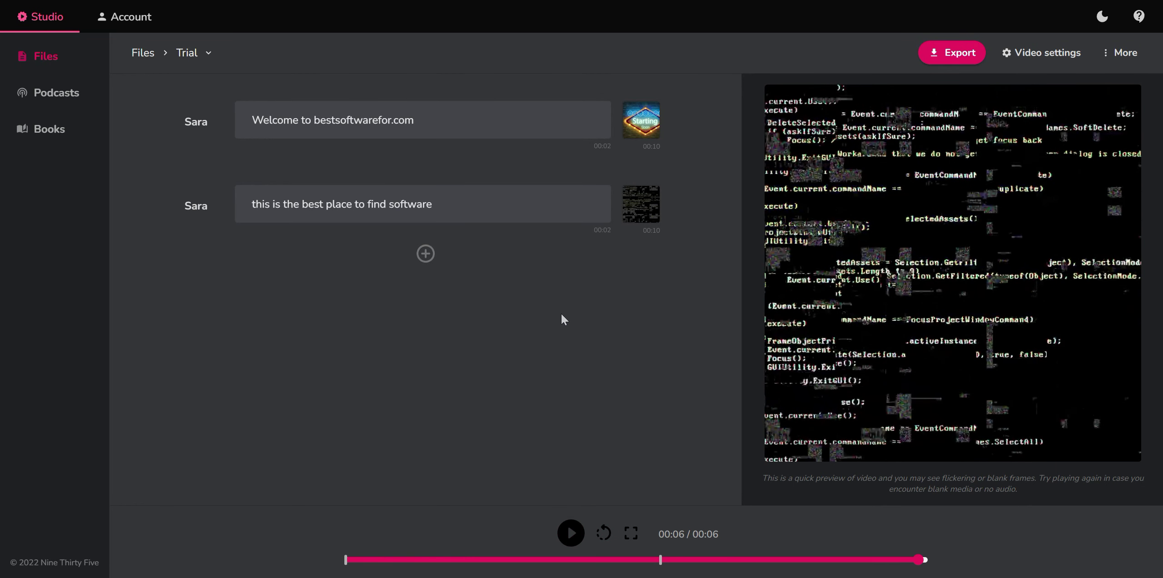
Set the subtitle font placement to Bottom in Video settings
click(1017, 53)
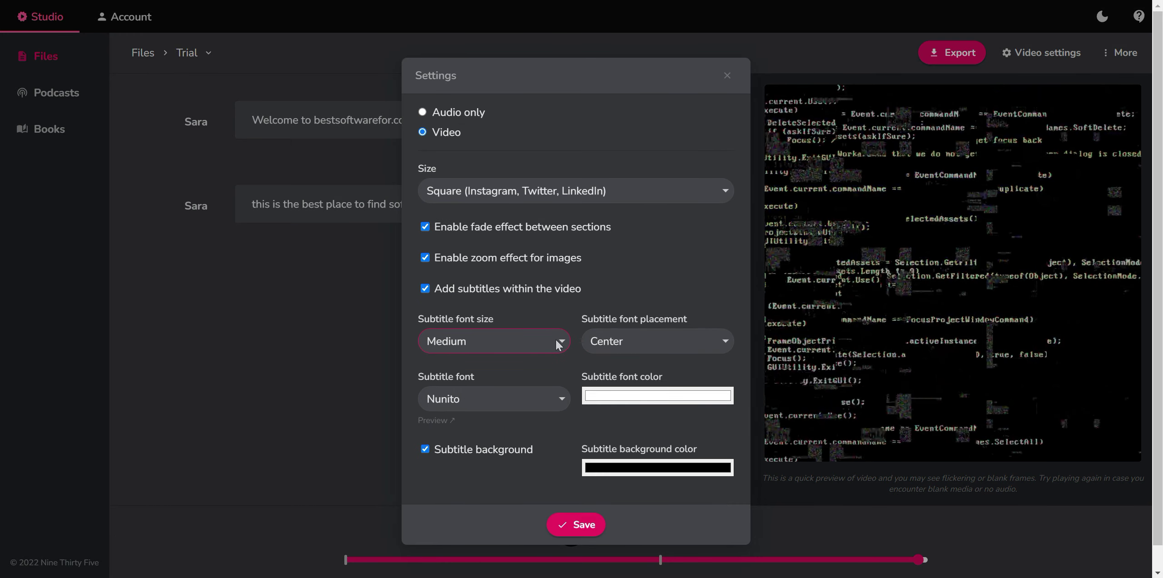
click(664, 346)
click(621, 405)
Make the subtitle background almost white and the text near-black, then save
click(611, 467)
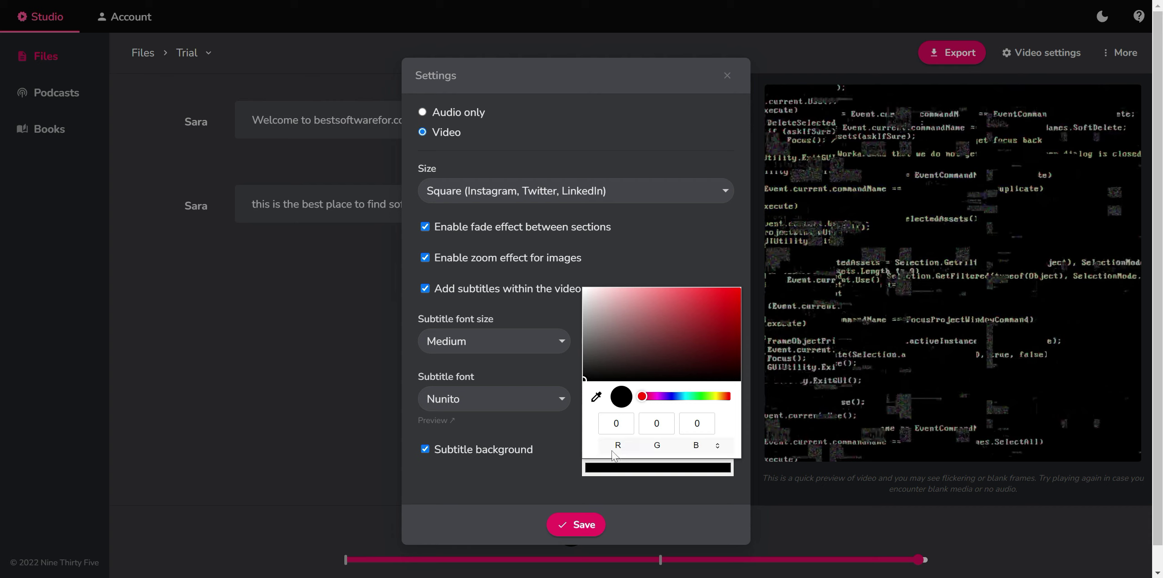
drag(589, 295, 587, 293)
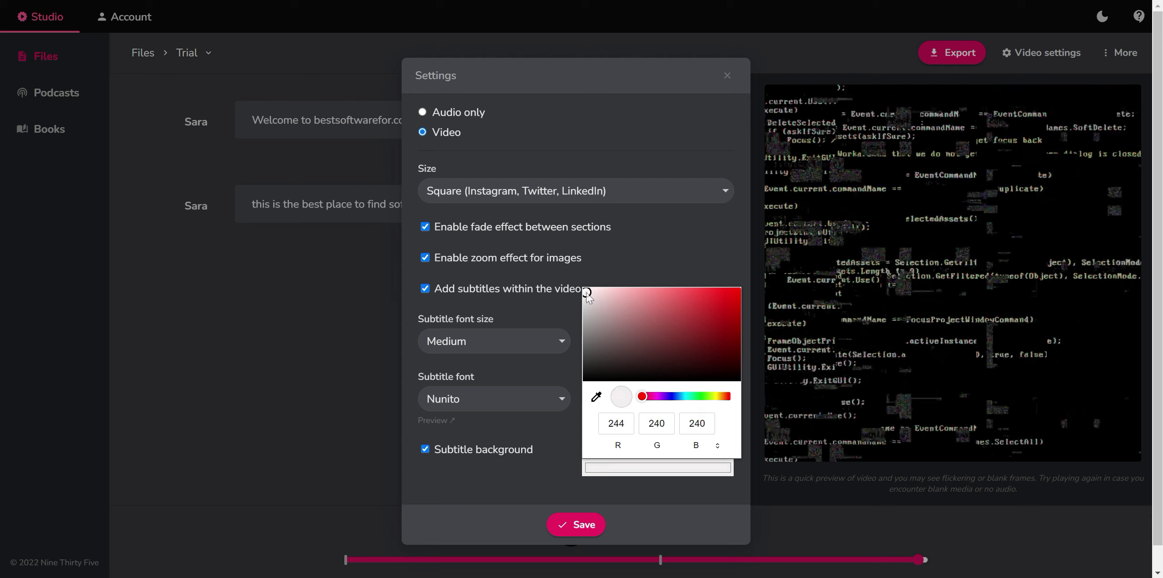
click(548, 428)
click(605, 398)
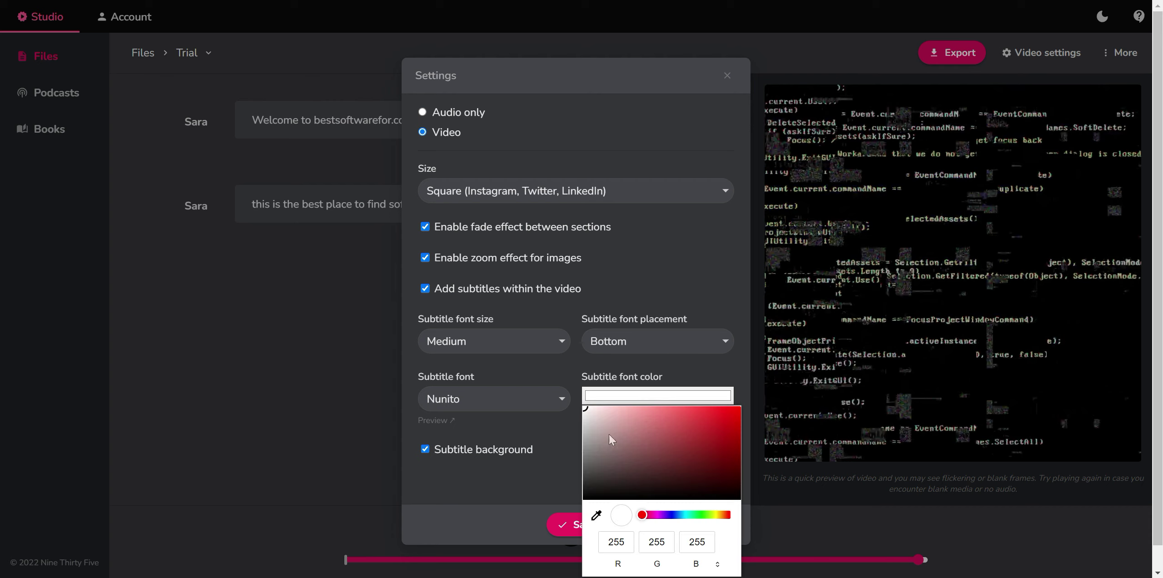
click(733, 494)
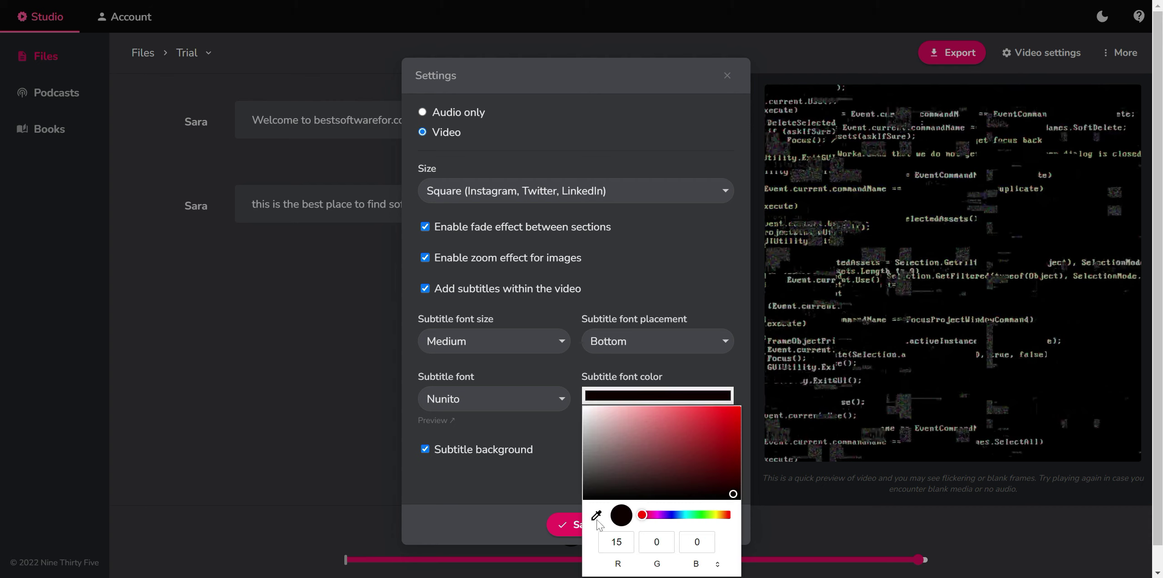
click(532, 498)
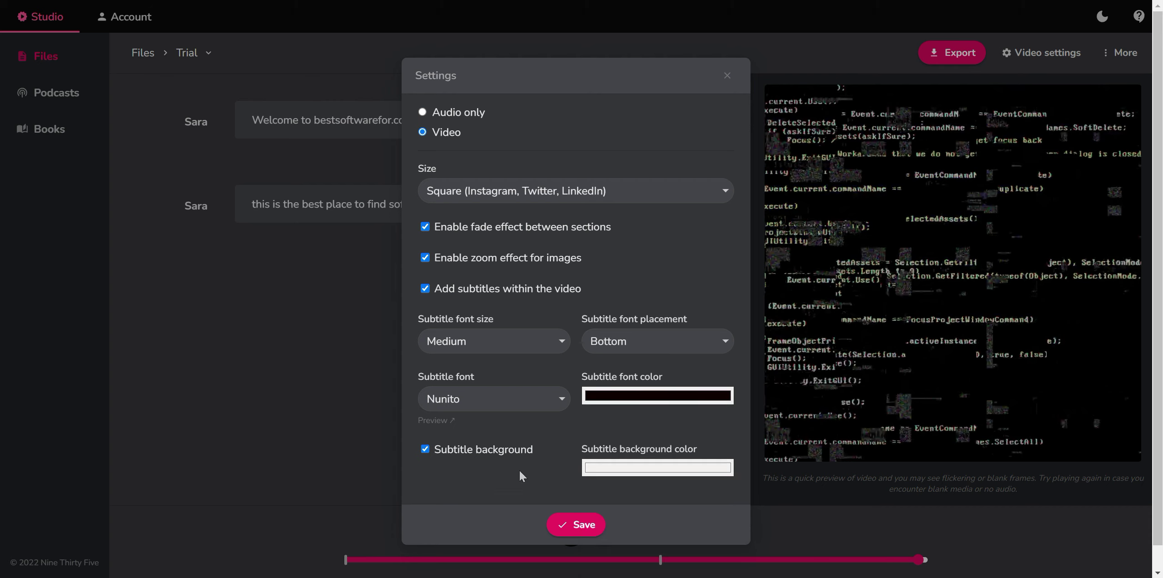
click(574, 523)
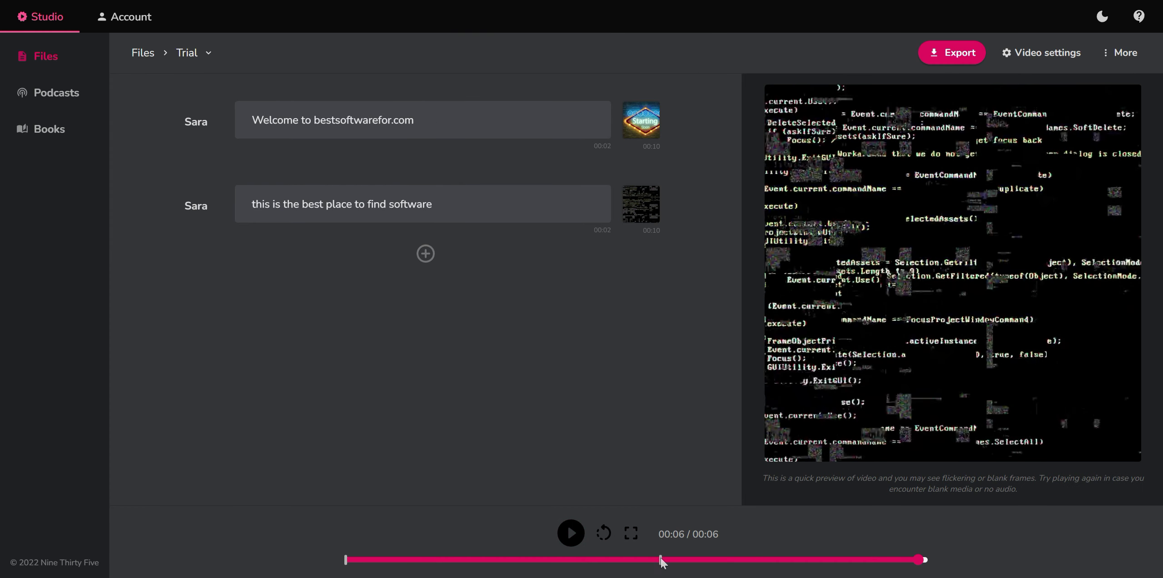
click(444, 559)
click(346, 559)
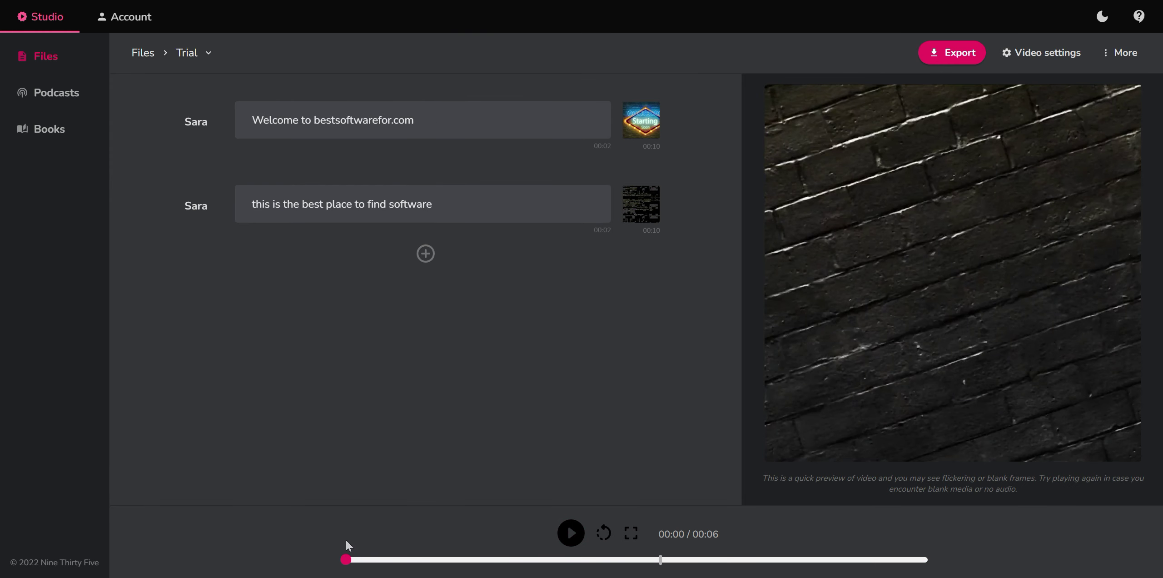
click(571, 533)
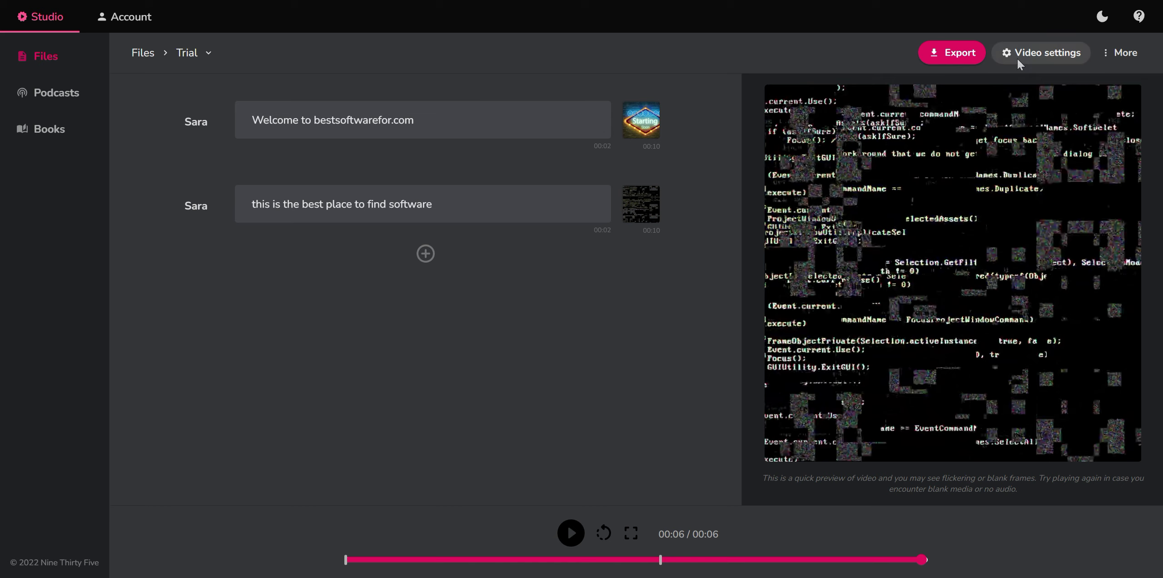
Start exporting the Trial video and let it process
click(967, 55)
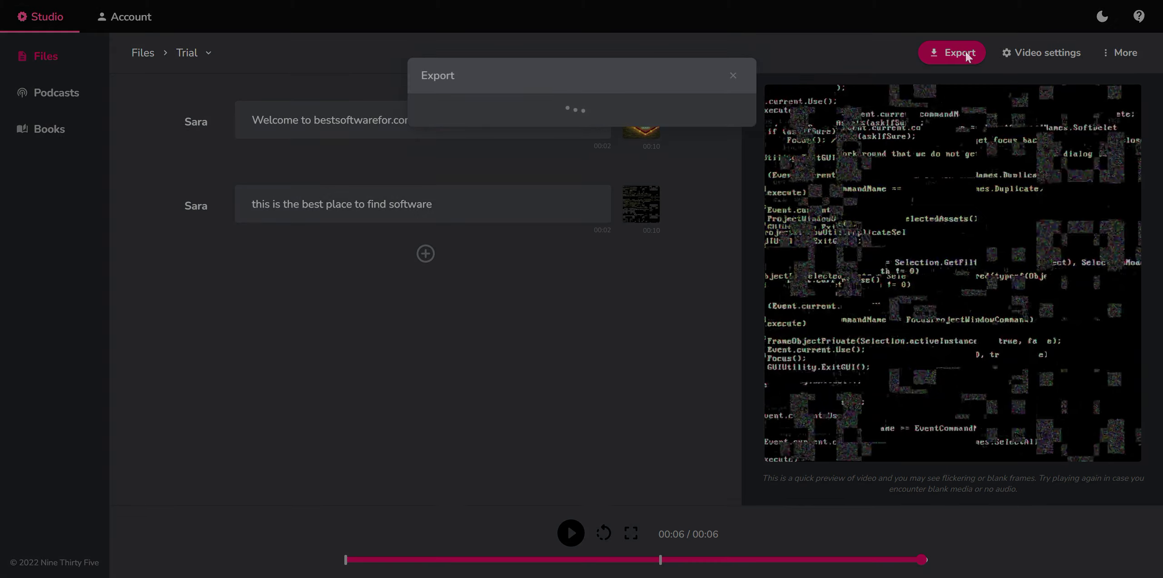